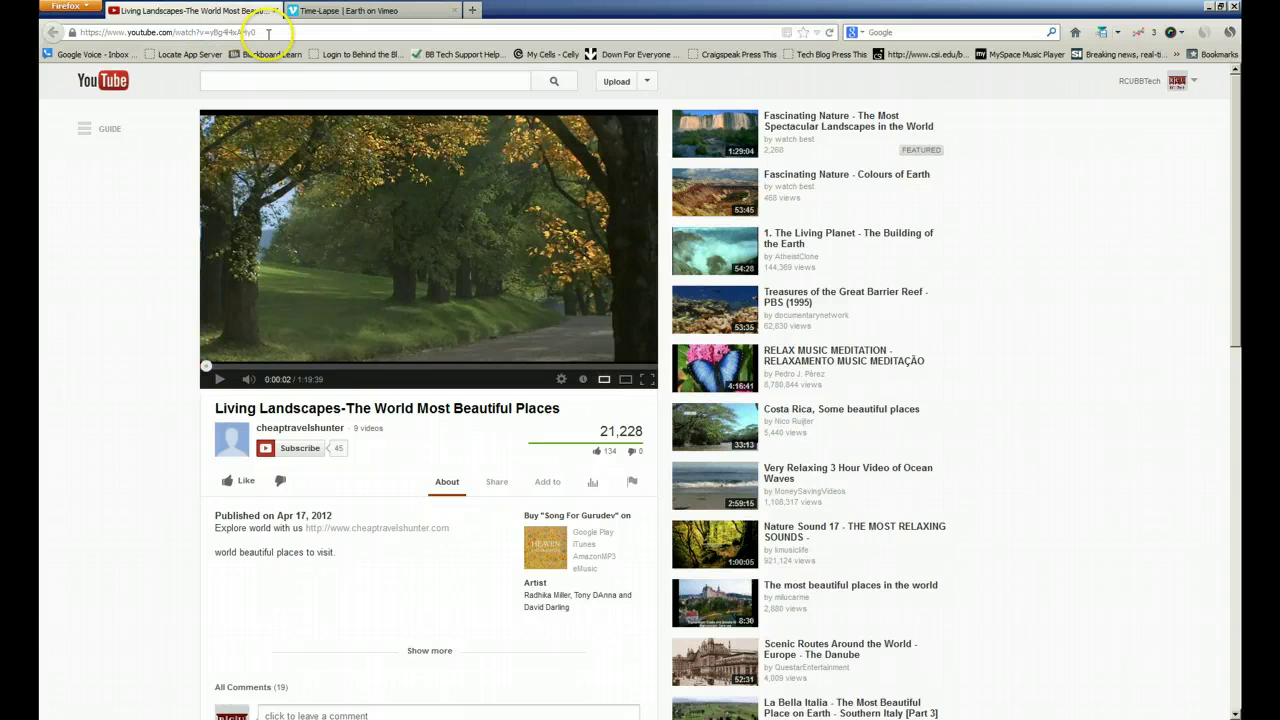
Step: Show the old embed code for the "Living Landscapes-The World Most Beautiful Places" video, enlarge its code box and copy the whole code
{"action": "left_click", "coordinate": [495, 485]}
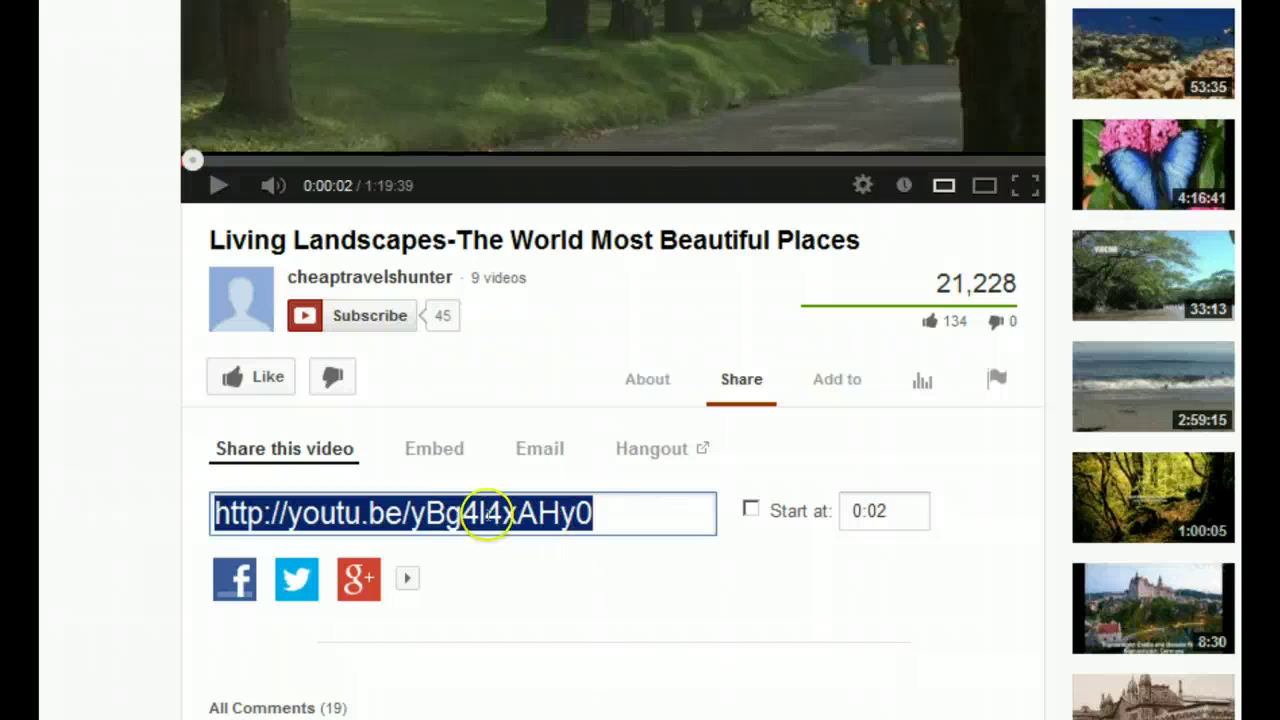
{"action": "left_click", "coordinate": [436, 450]}
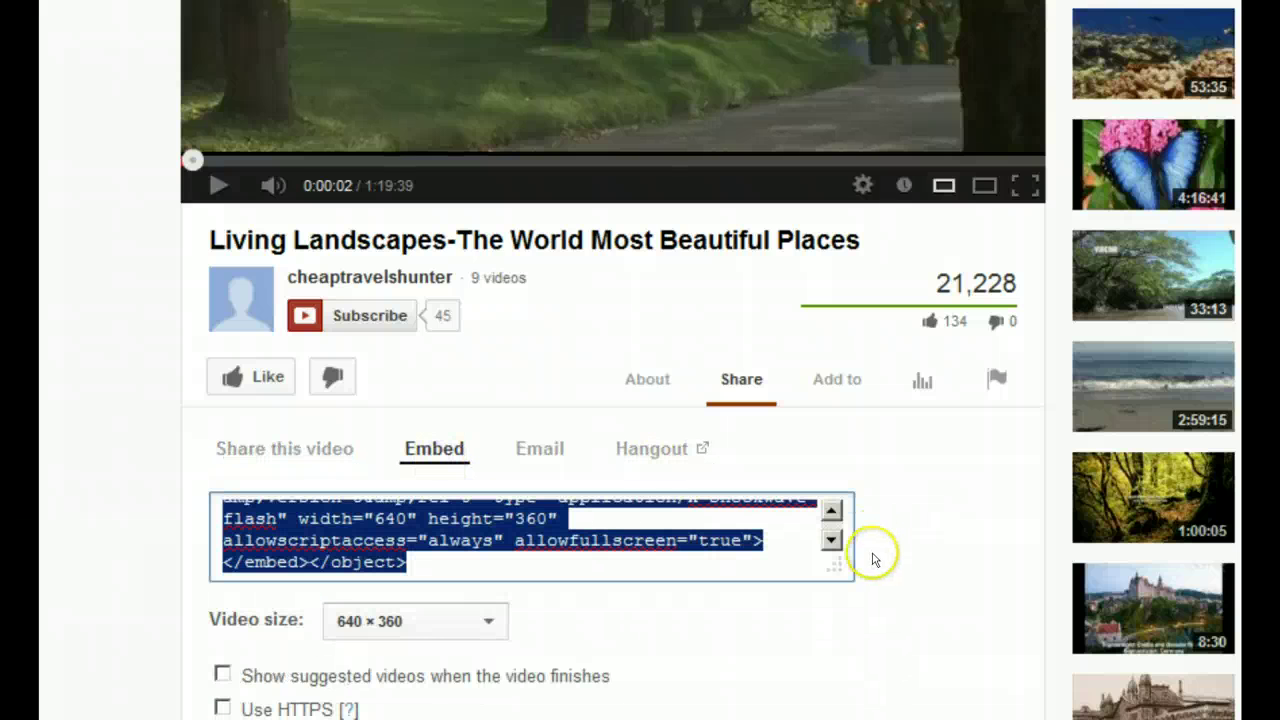
{"action": "left_click", "coordinate": [832, 573]}
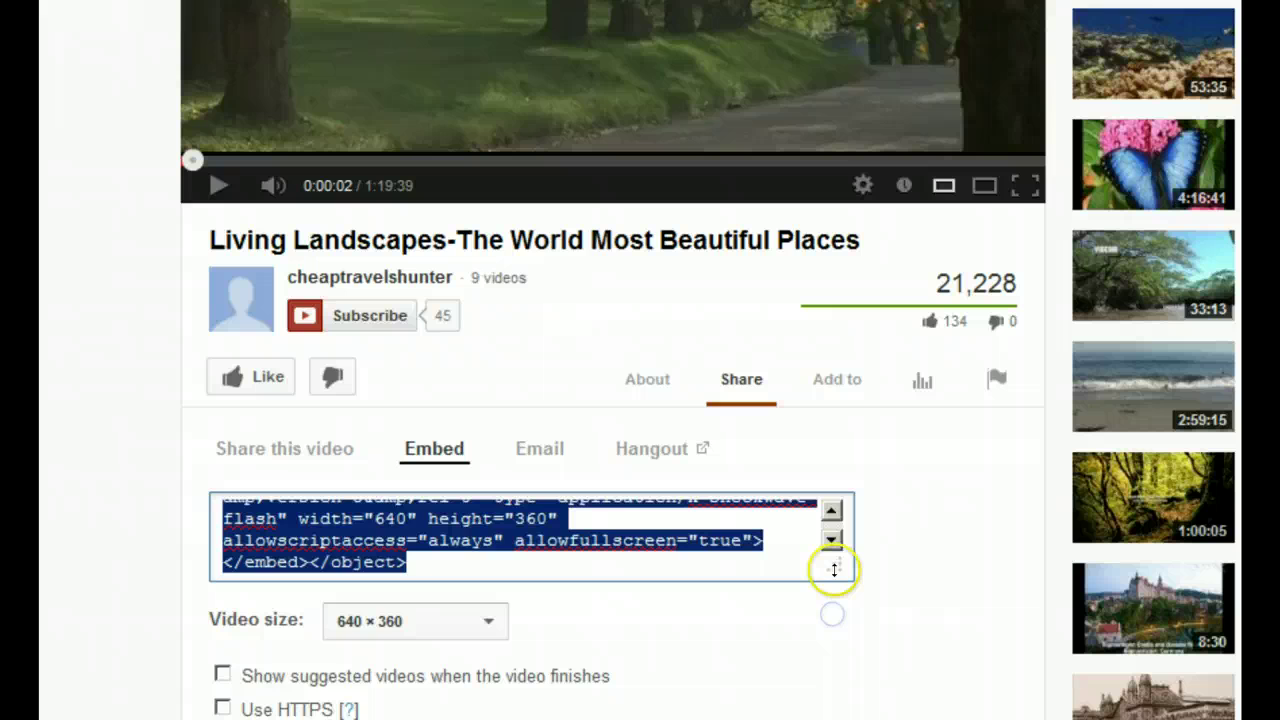
{"action": "left_click_drag", "start_coordinate": [831, 569], "coordinate": [840, 716]}
{"action": "scroll", "coordinate": [923, 674], "scroll_direction": "down", "scroll_amount": 5}
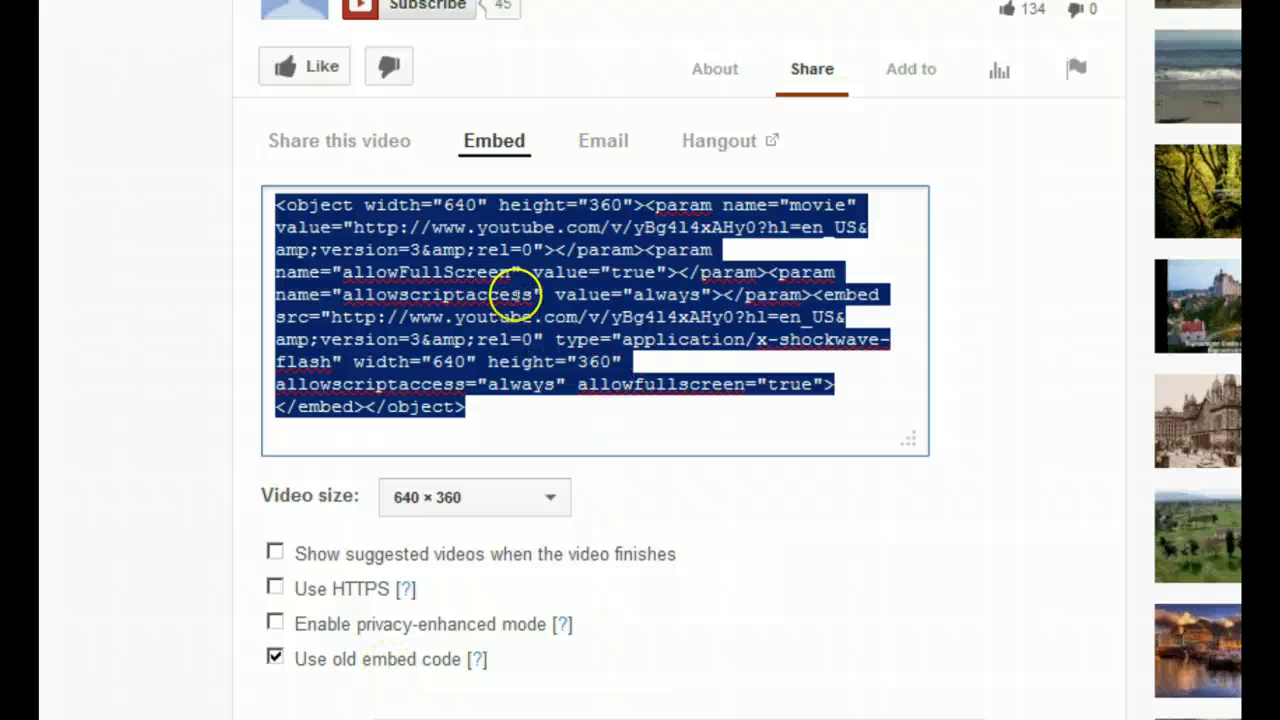
{"action": "right_click", "coordinate": [518, 296]}
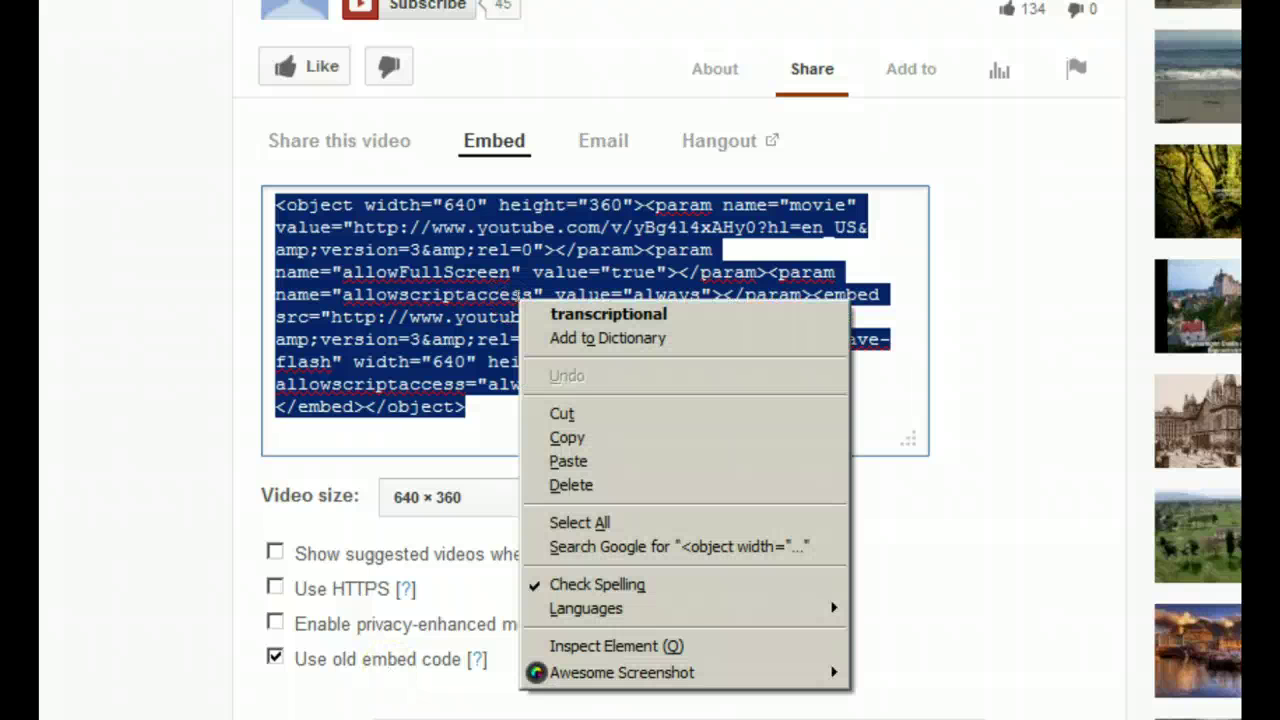
{"action": "left_click", "coordinate": [566, 439]}
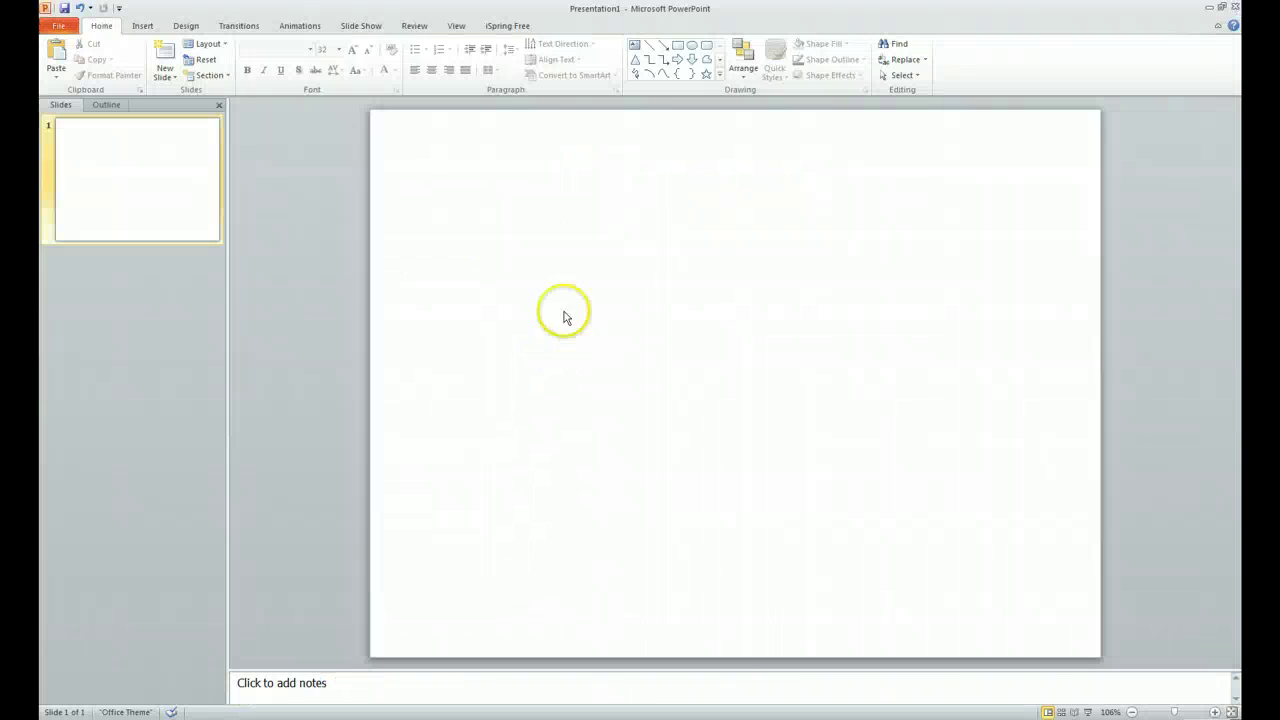
Step: Switch to PowerPoint, start inserting a video from a web site and paste the copied embed code
{"action": "left_click", "coordinate": [142, 25]}
{"action": "left_click", "coordinate": [688, 75]}
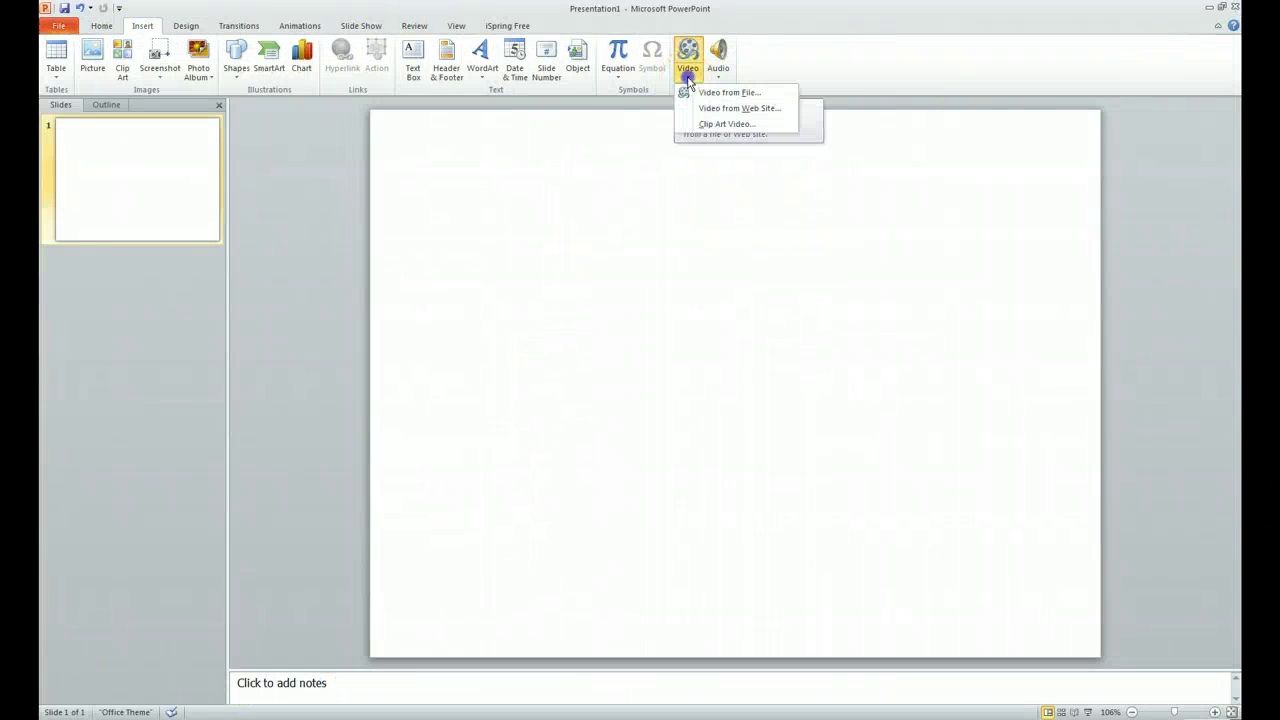
{"action": "left_click", "coordinate": [717, 110]}
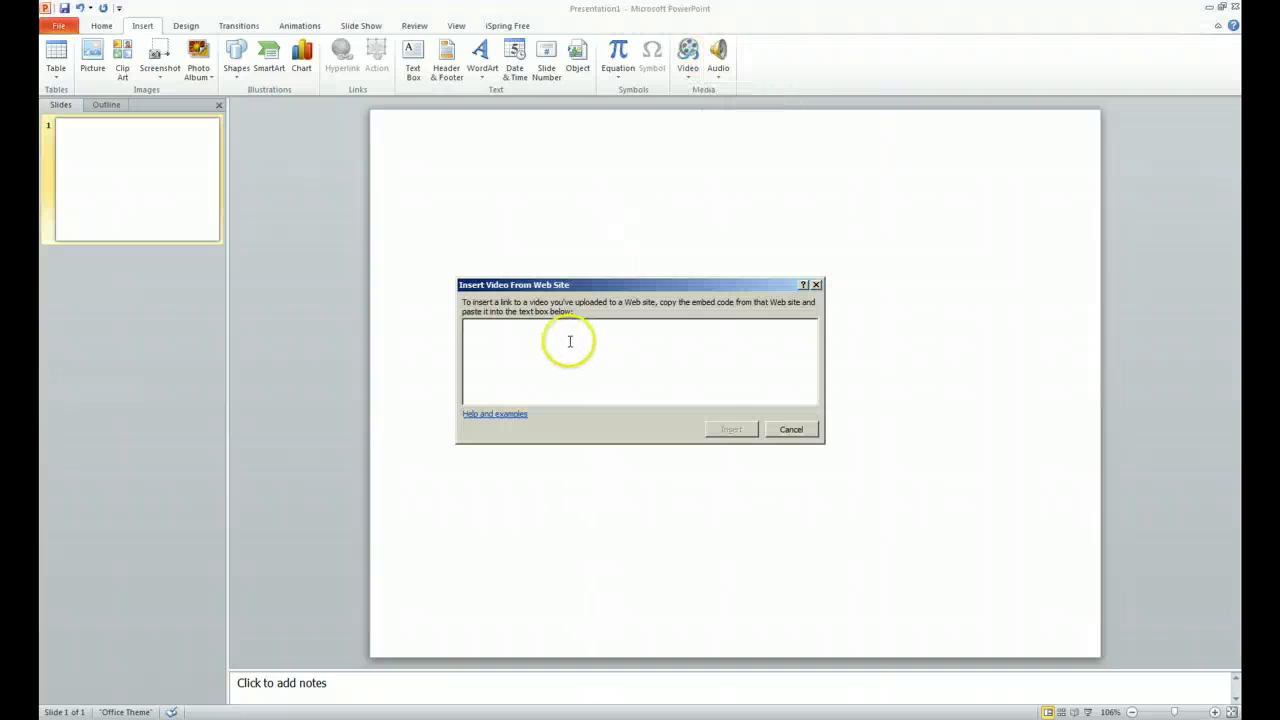
{"action": "key", "text": "ctrl+v"}
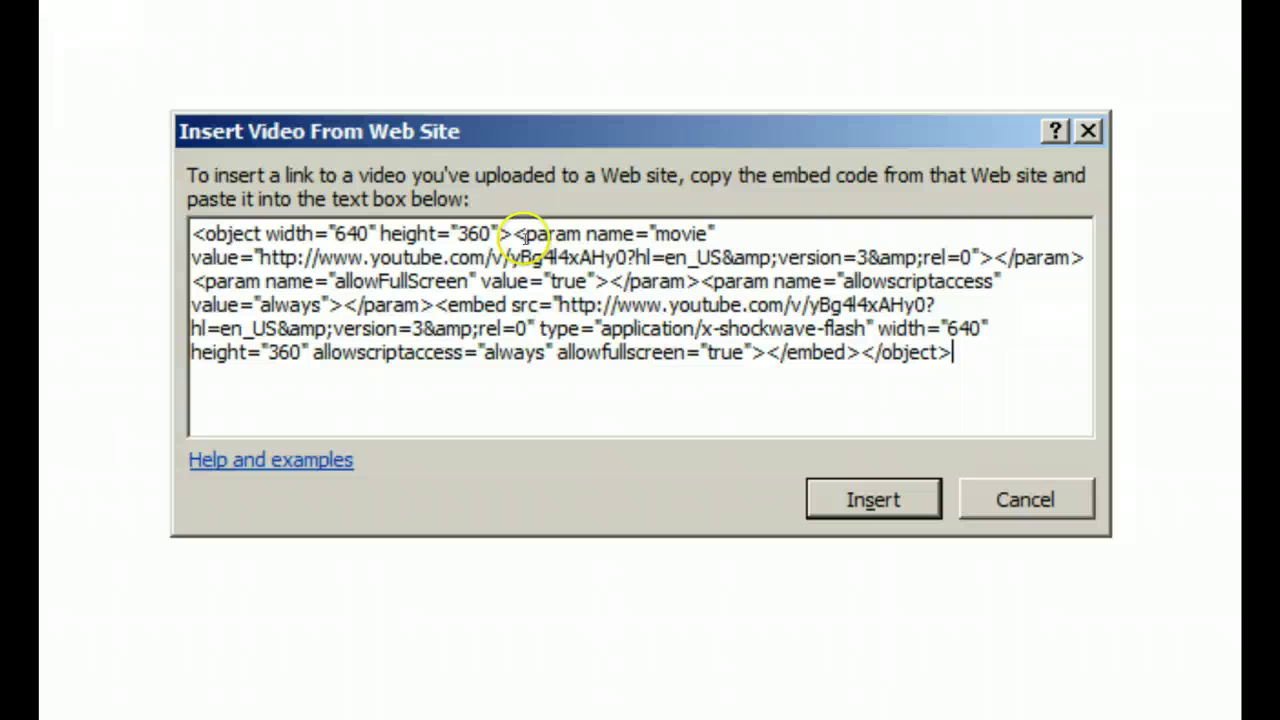
Step: Put blank lines in the embed code before the movie, allowFullScreen and allowscriptaccess param tags
{"action": "left_click", "coordinate": [511, 234]}
{"action": "key", "text": "Return"}
{"action": "key", "text": "Return"}
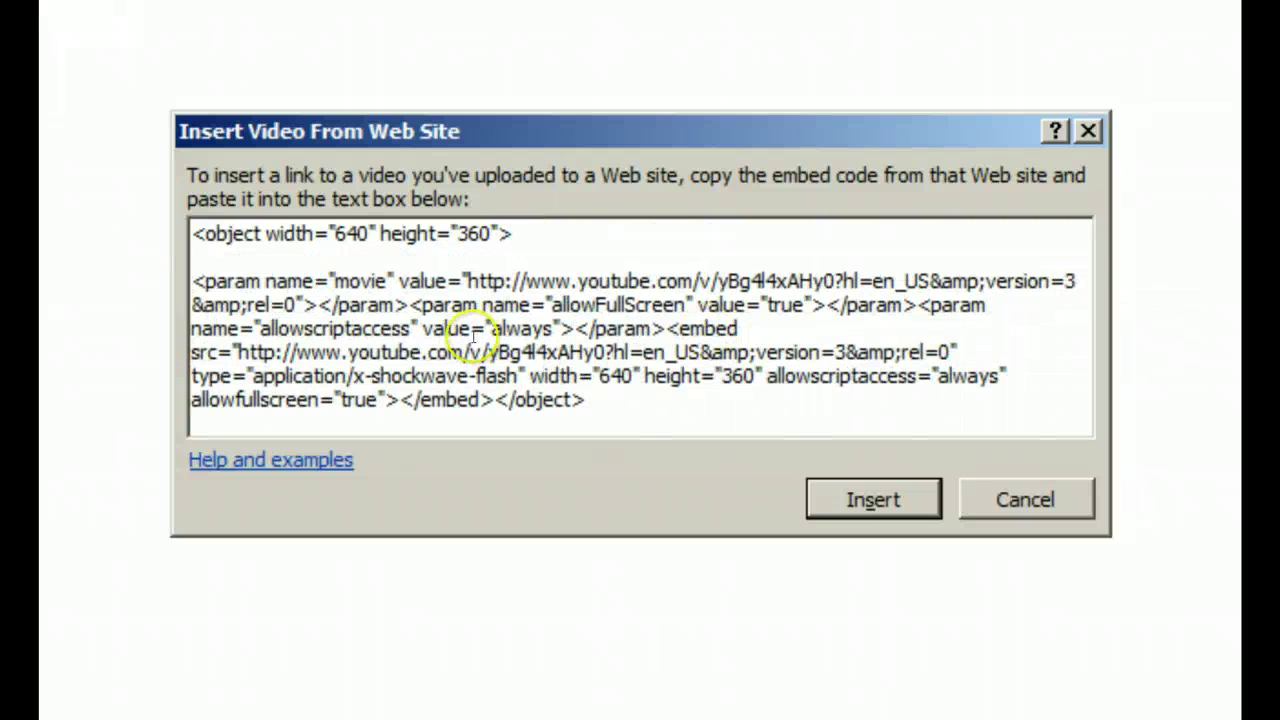
{"action": "left_click", "coordinate": [409, 305]}
{"action": "key", "text": "Return"}
{"action": "key", "text": "Return"}
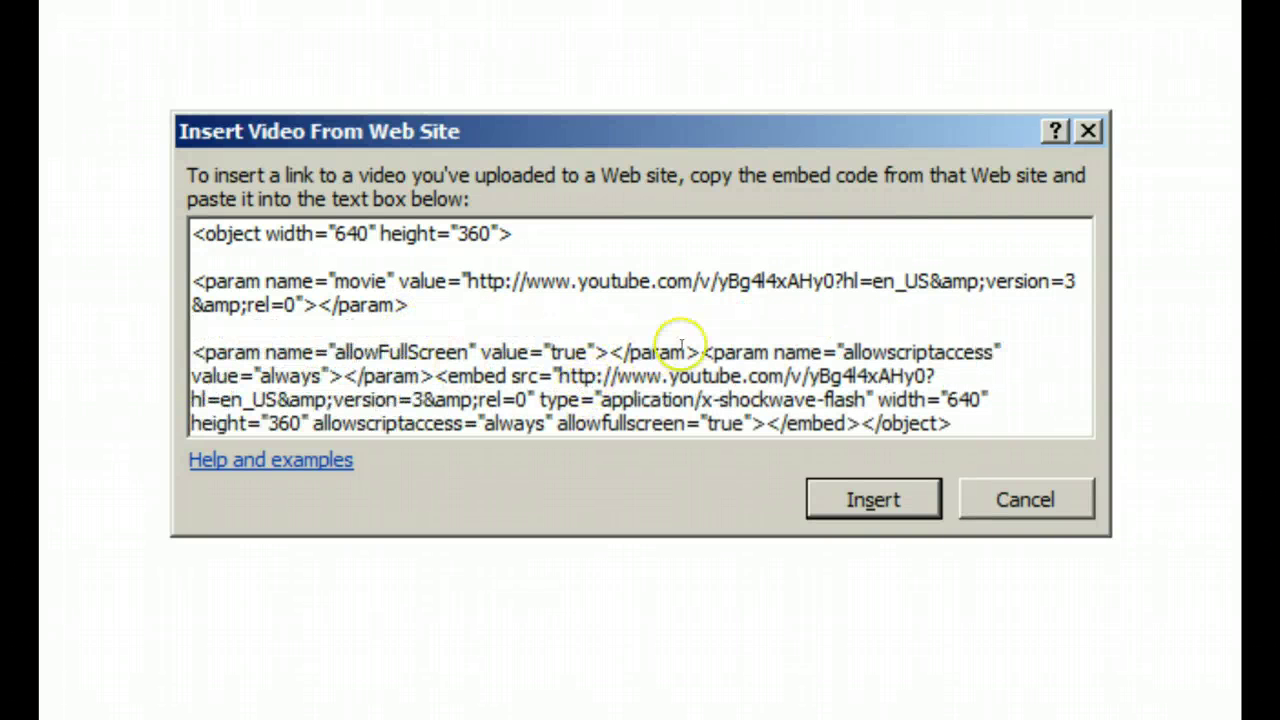
{"action": "left_click", "coordinate": [700, 350]}
{"action": "key", "text": "Return"}
{"action": "key", "text": "Return"}
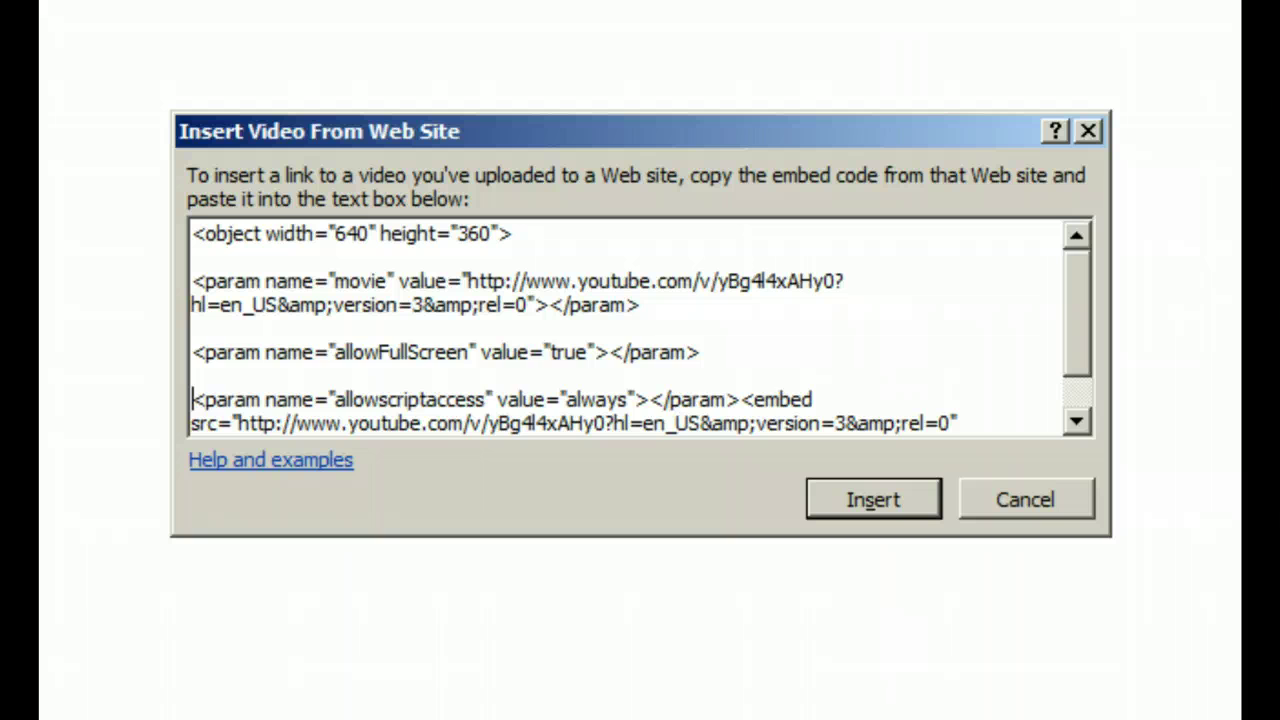
Step: Put blank lines before the embed tag and the closing object tag, and review the separated code
{"action": "scroll", "coordinate": [703, 349], "scroll_direction": "down", "scroll_amount": 1}
{"action": "left_click", "coordinate": [741, 354]}
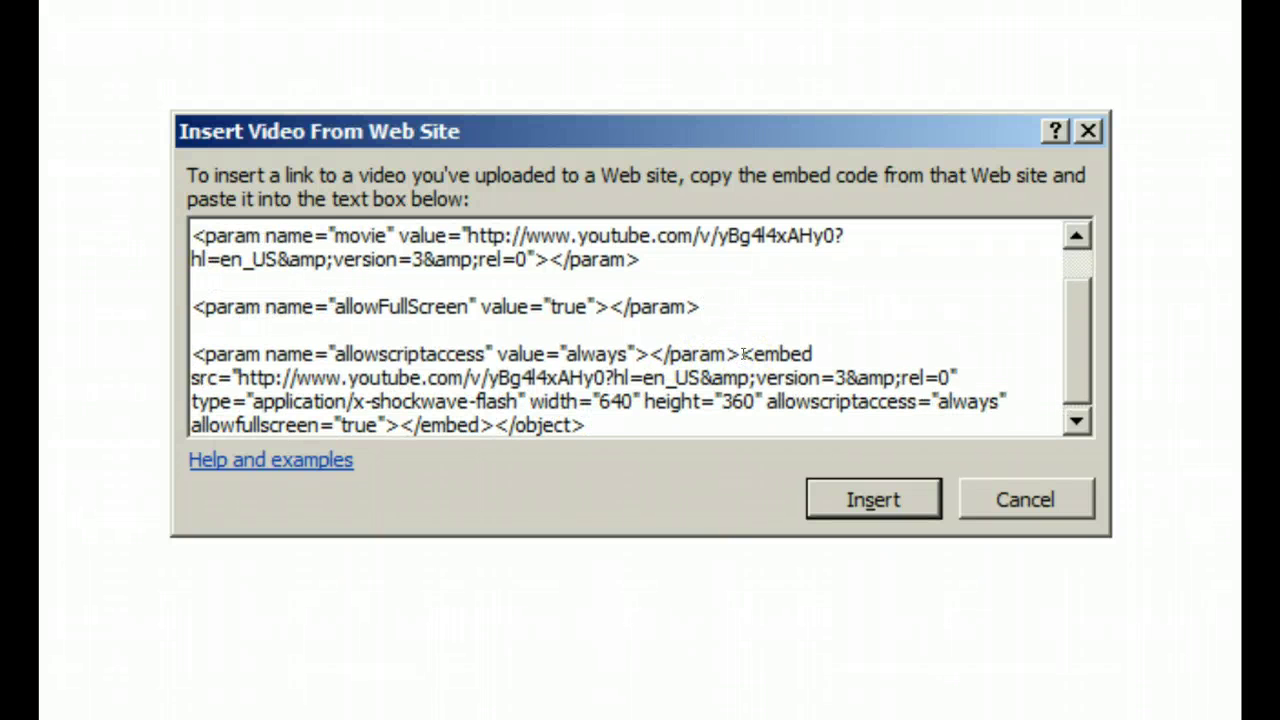
{"action": "key", "text": "Return"}
{"action": "key", "text": "Return"}
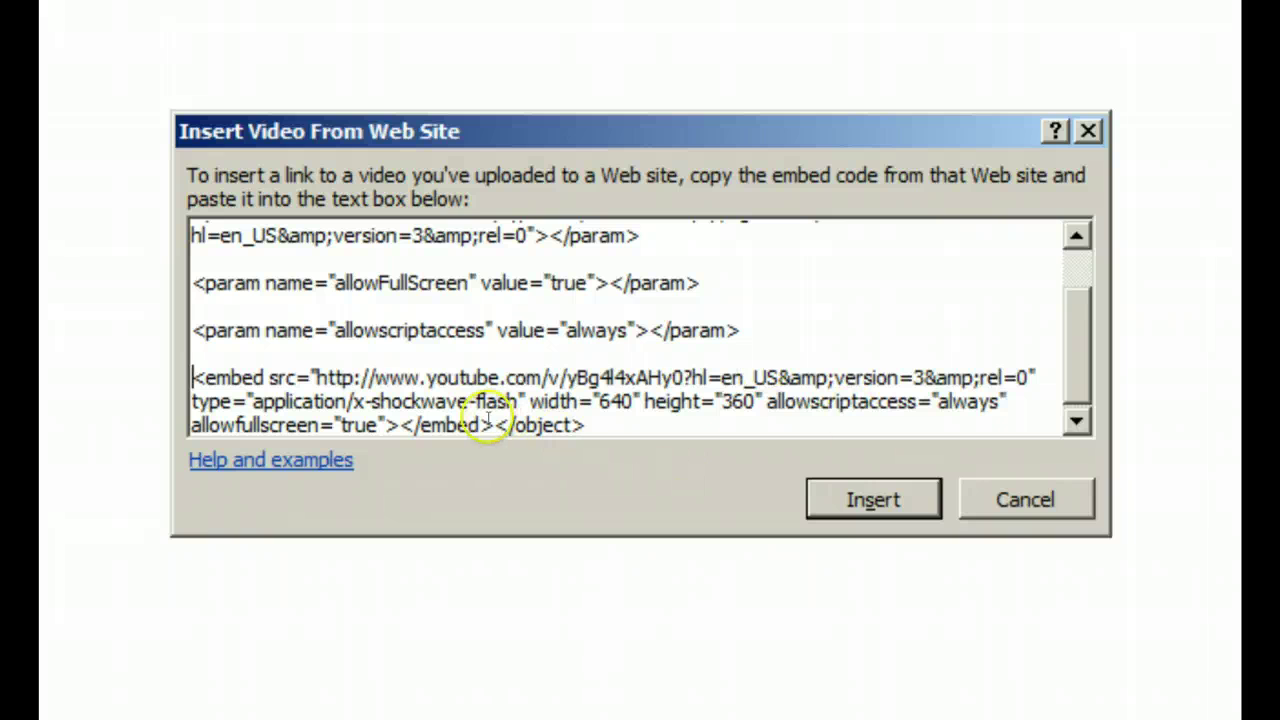
{"action": "left_click", "coordinate": [494, 425]}
{"action": "key", "text": "Return"}
{"action": "key", "text": "Return"}
{"action": "scroll", "coordinate": [494, 410], "scroll_direction": "up", "scroll_amount": 2}
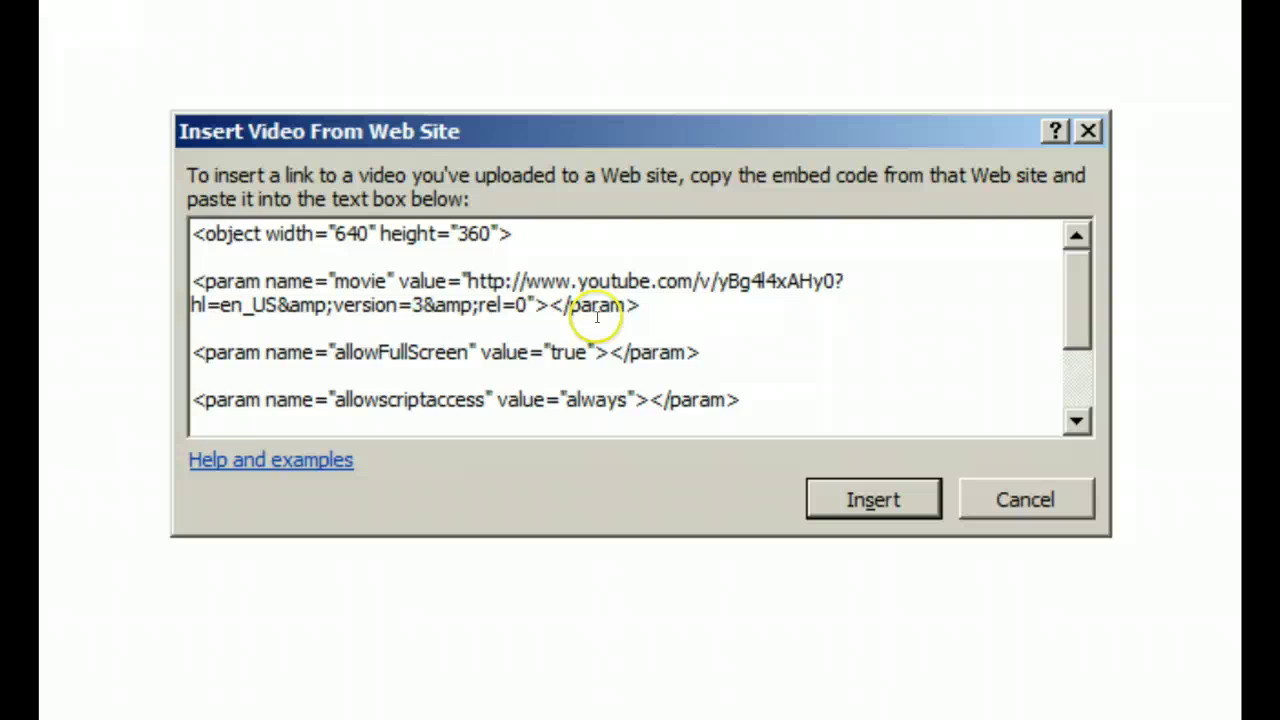
{"action": "scroll", "coordinate": [583, 323], "scroll_direction": "down", "scroll_amount": 2}
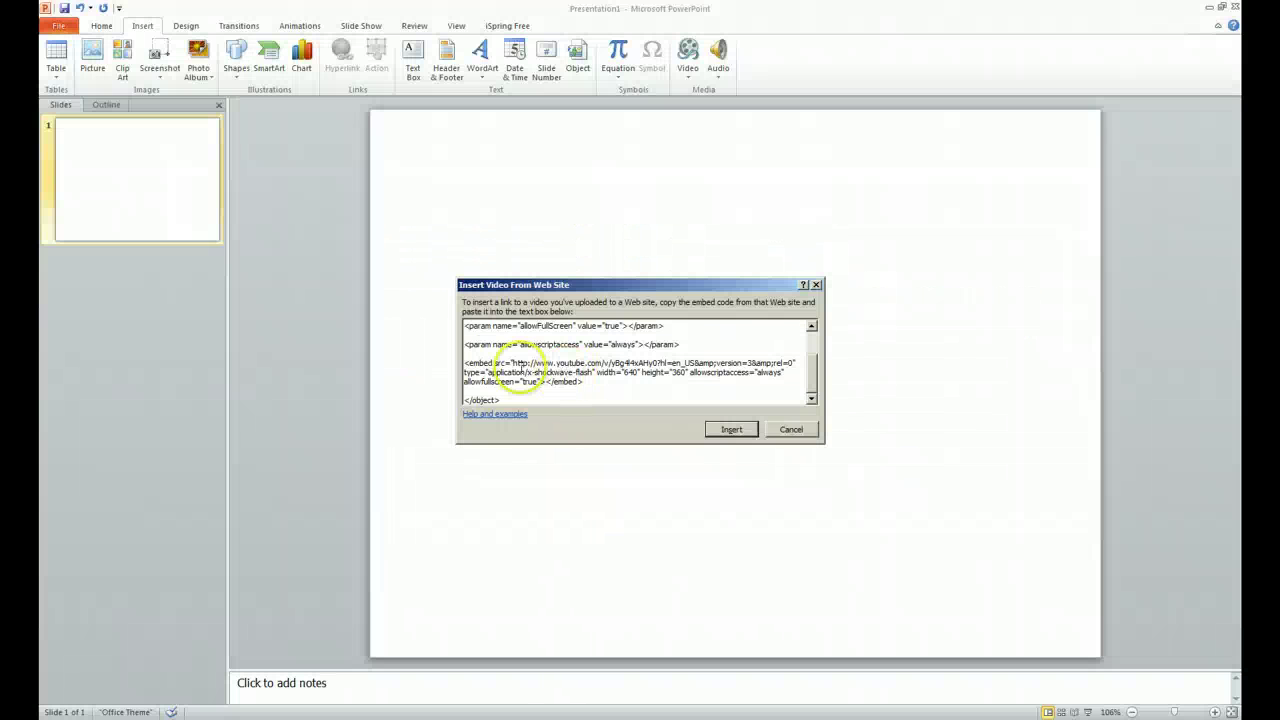
Step: Try inserting the video with the full embed code and playing it, and delete it from the slide
{"action": "left_click", "coordinate": [730, 430]}
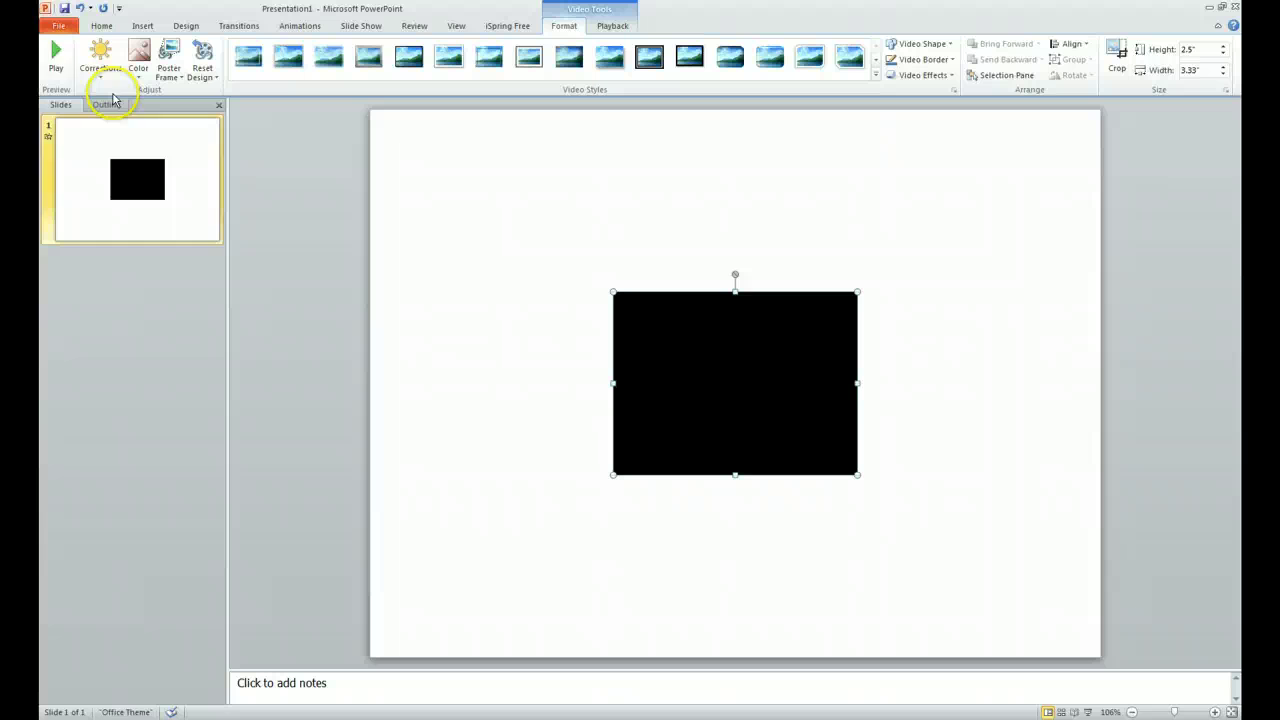
{"action": "left_click", "coordinate": [56, 64]}
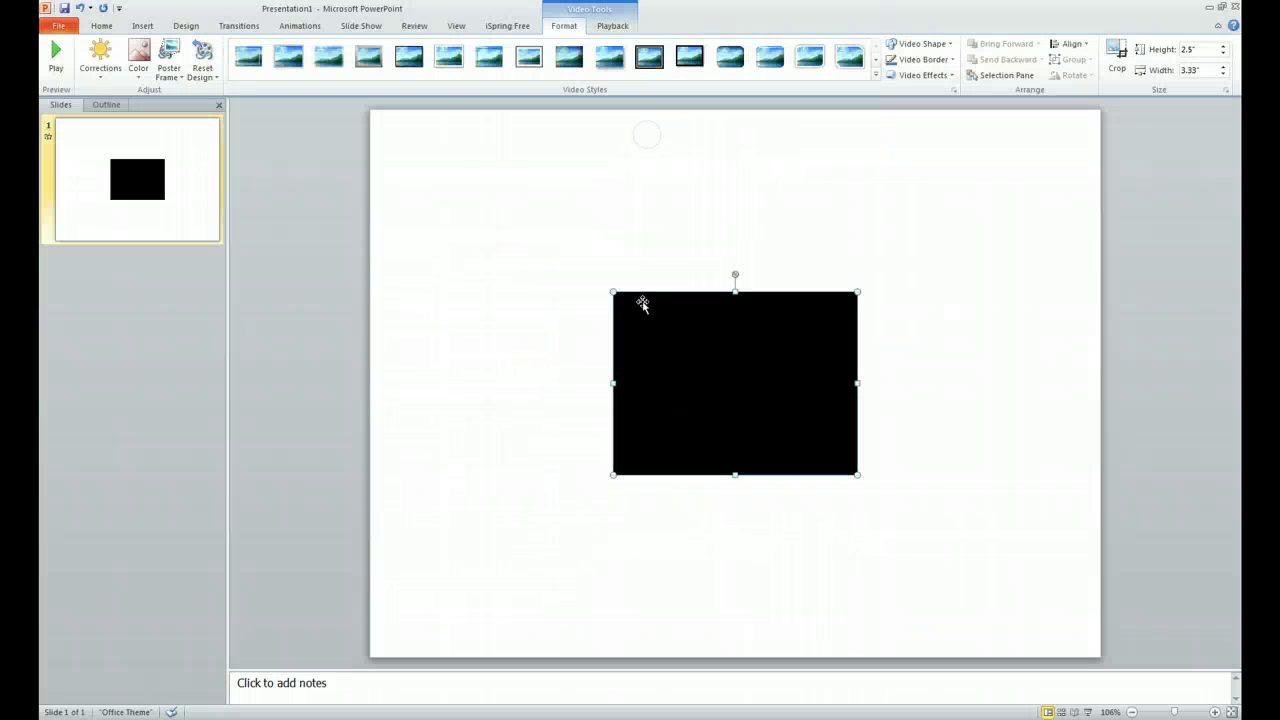
{"action": "key", "text": "Delete"}
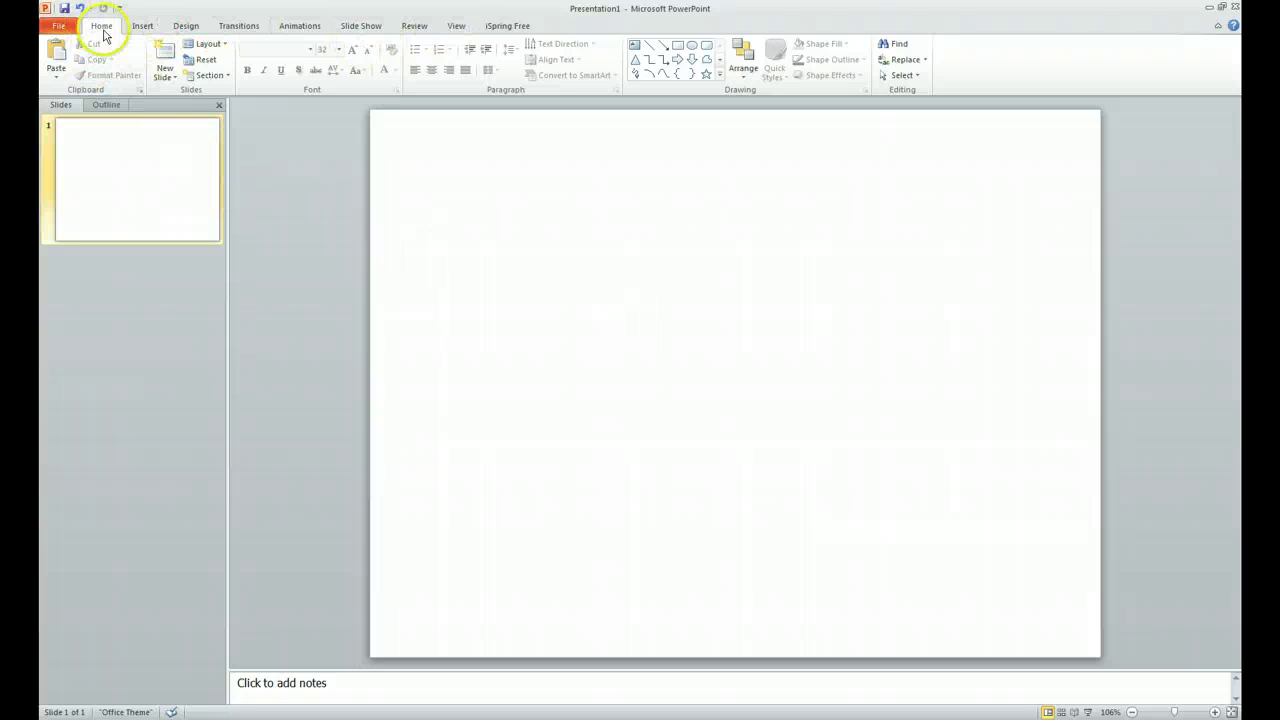
Step: Start inserting a video from a web site again and paste the YouTube embed code
{"action": "left_click", "coordinate": [142, 26]}
{"action": "left_click", "coordinate": [689, 74]}
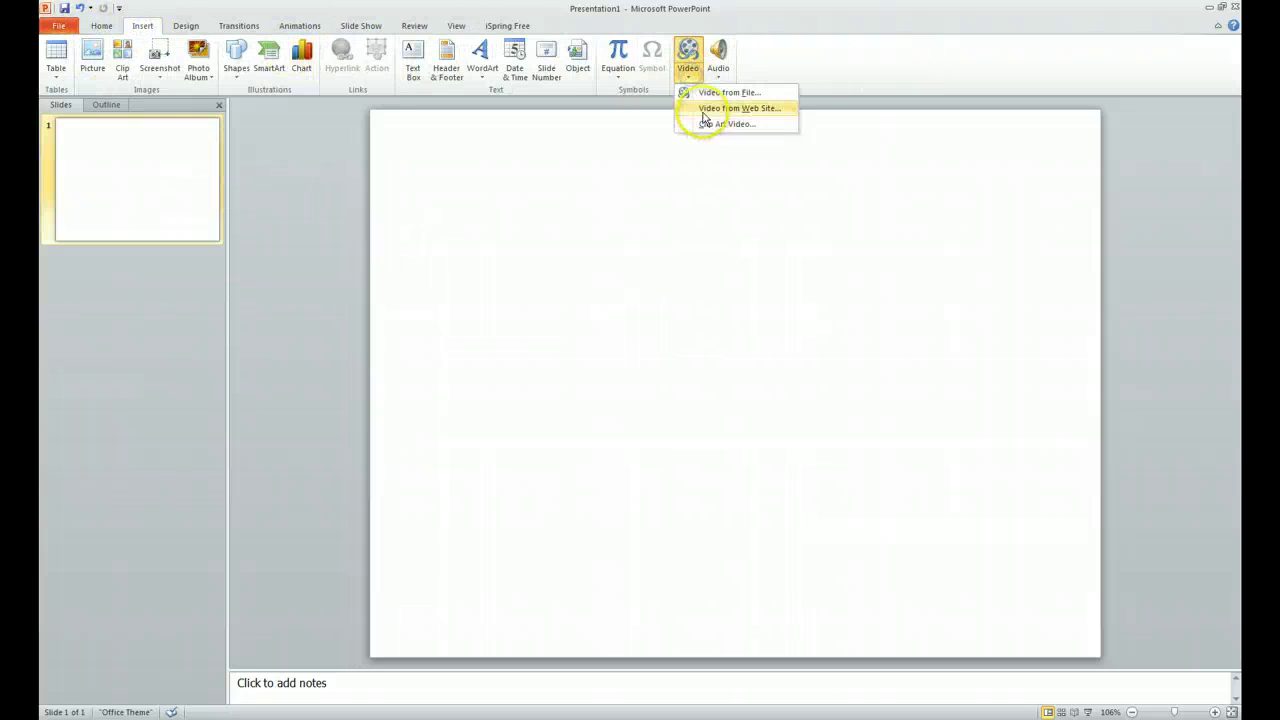
{"action": "left_click", "coordinate": [730, 108]}
{"action": "left_click", "coordinate": [571, 348]}
{"action": "type", "text": "<object width=\"640\" height=\"360\"><param name=\"movie\" value=\"http://www.youtube.com/v/yBg4l4xAHy0?hl=en_US&amp;version=3&amp;rel=0\"></param><param name=\"allowFullScreen\" value=\"true\"></param><param name=\"allowscriptaccess\" value=\"always\"></param><embed src=\"http://www.youtube.com/v/yBg4l4xAHy0?hl=en_US&amp;version=3&amp;rel=0\" type=\"application/x-shockwave-flash\" width=\"640\" height=\"360\" allowscriptaccess=\"always\" allowfullscreen=\"true\"></embed></object>"}
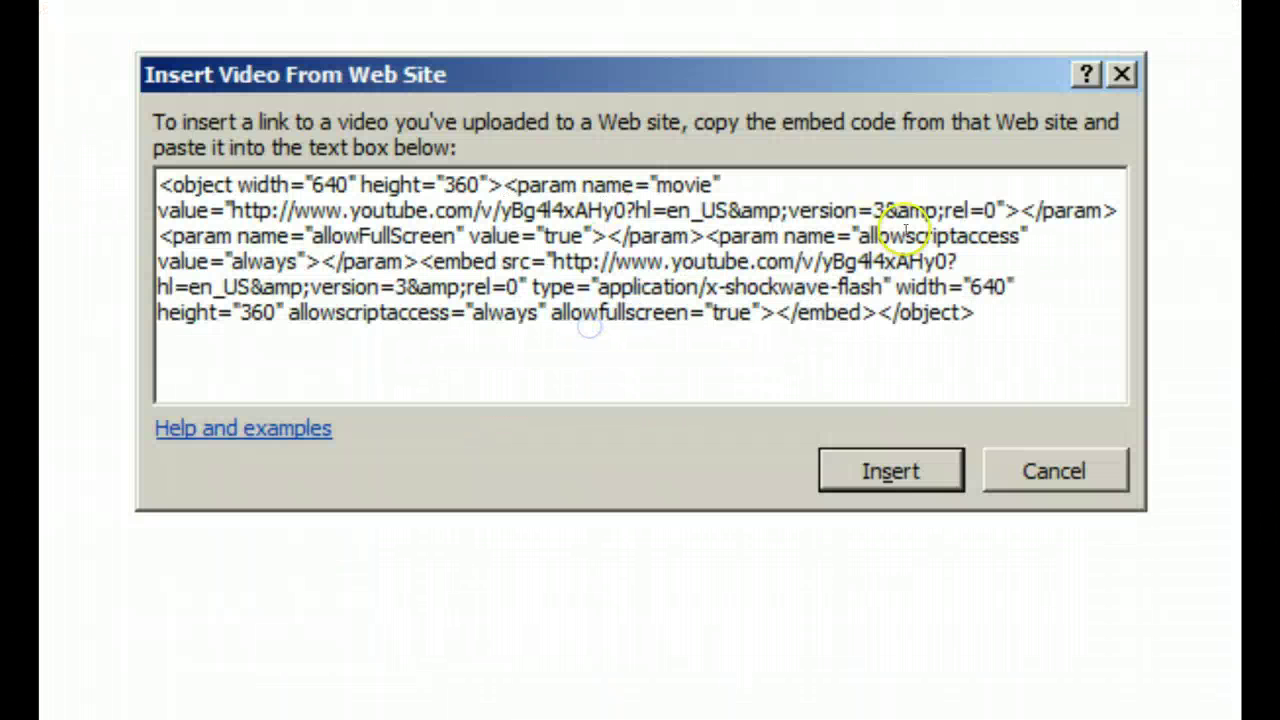
Step: Put blank lines in the embed code before the movie param, the allowscriptaccess param and the embed tag
{"action": "key", "text": "Return"}
{"action": "key", "text": "Return"}
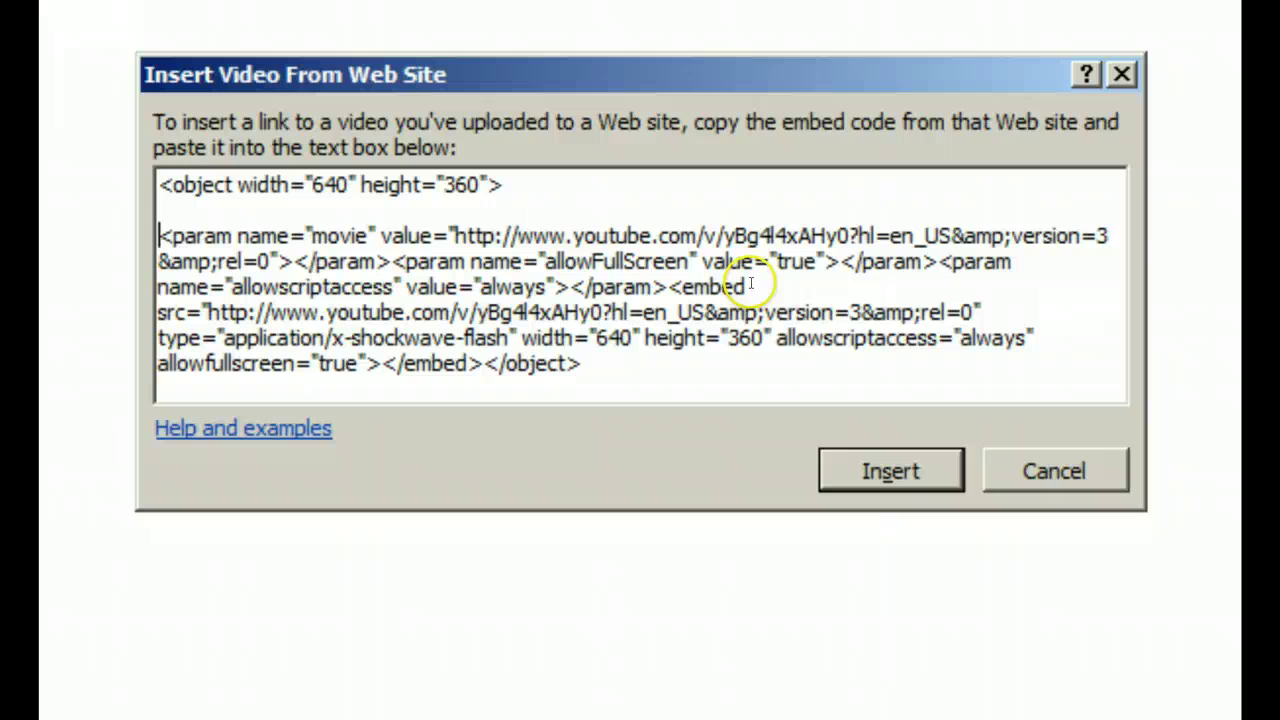
{"action": "left_click", "coordinate": [937, 262]}
{"action": "key", "text": "Return"}
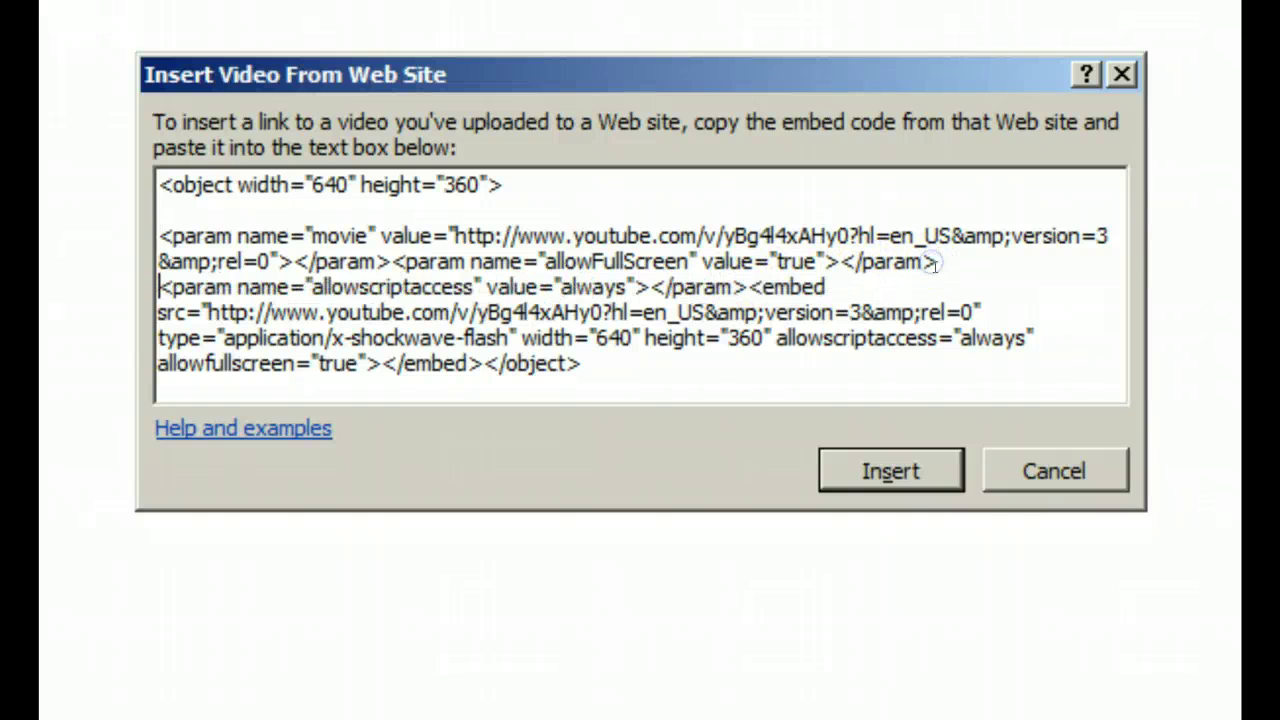
{"action": "key", "text": "Return"}
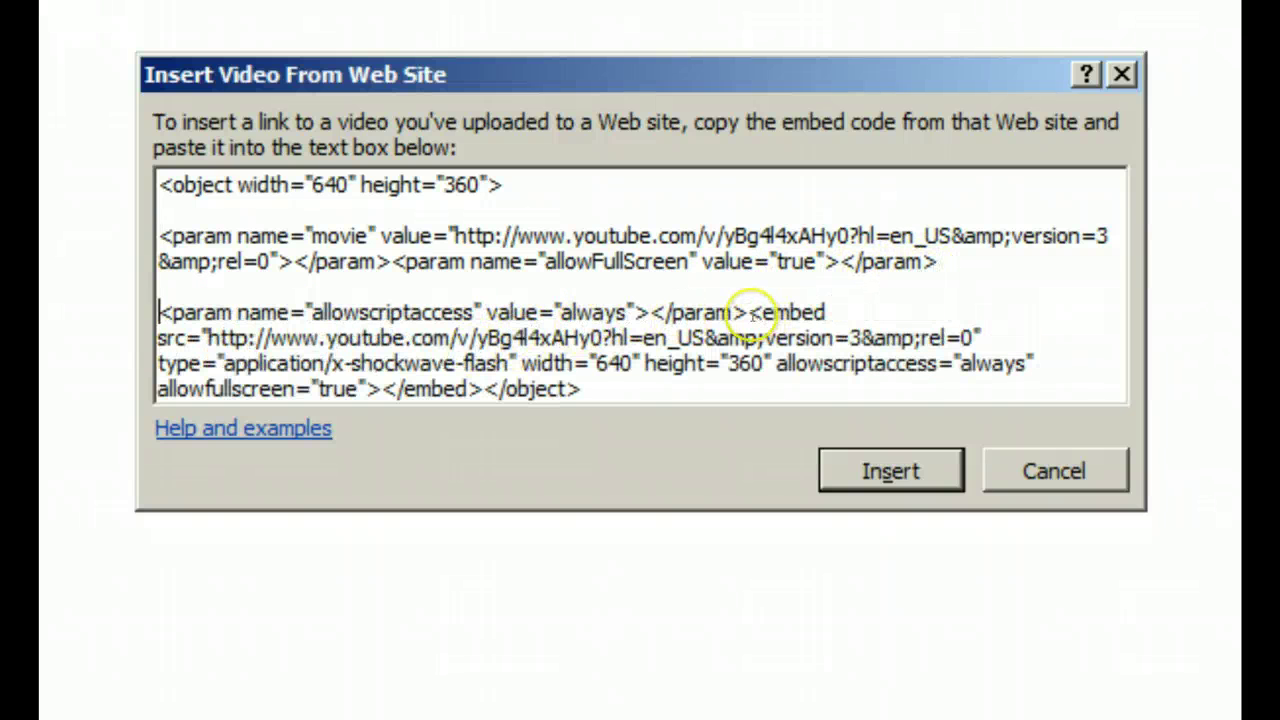
{"action": "left_click", "coordinate": [750, 312]}
{"action": "key", "text": "Return"}
{"action": "key", "text": "Return"}
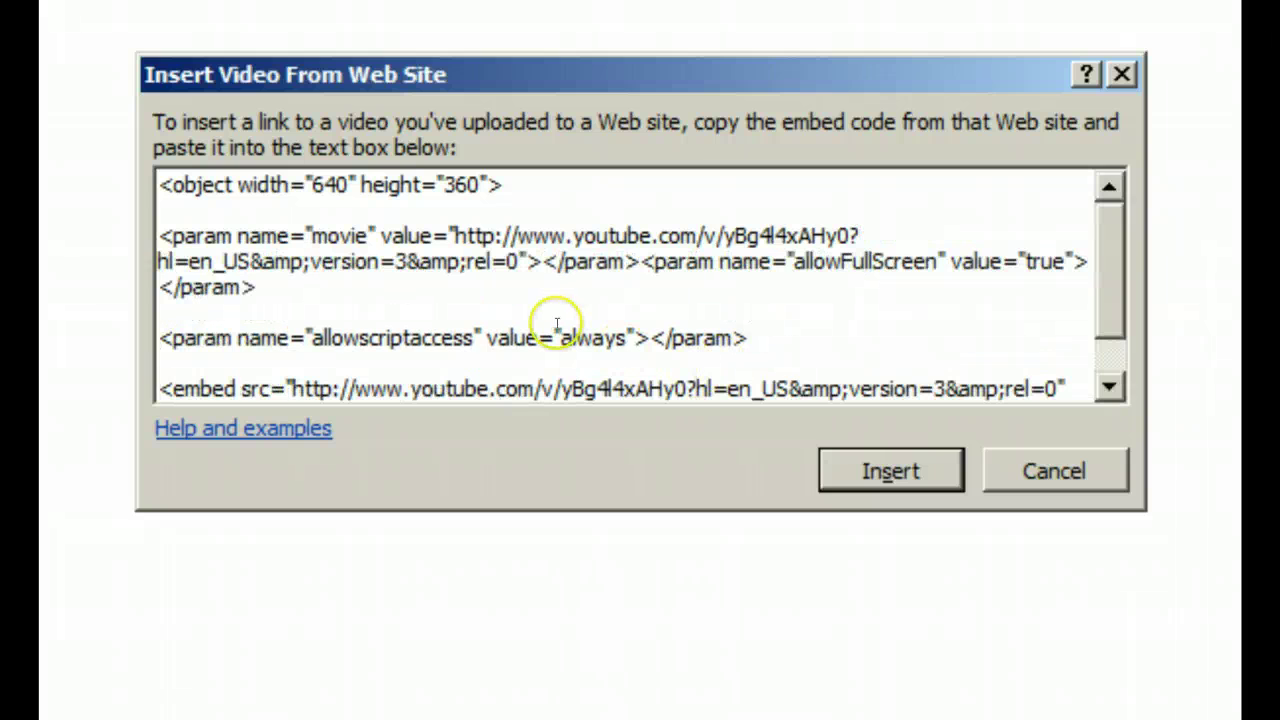
Step: Put blank lines before the allowFullScreen param and the closing object tag in the embed code
{"action": "left_click", "coordinate": [645, 264]}
{"action": "key", "text": "Return"}
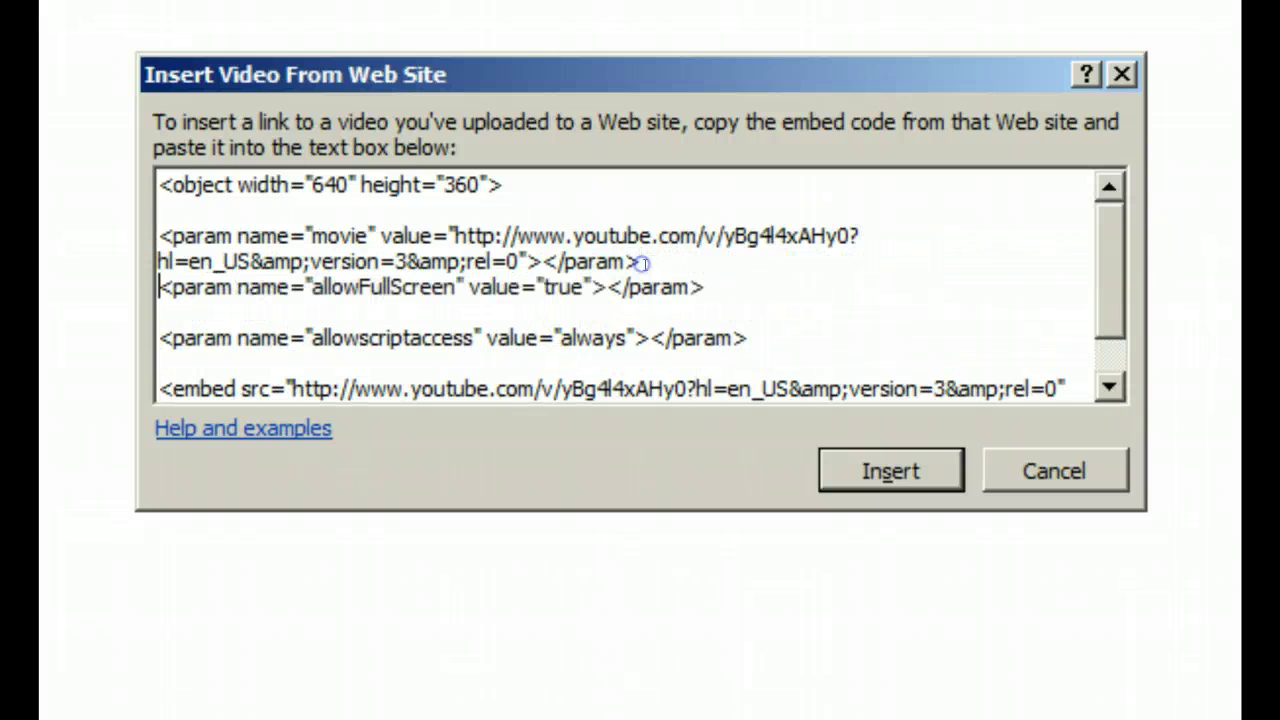
{"action": "key", "text": "Return"}
{"action": "scroll", "coordinate": [650, 274], "scroll_direction": "down", "scroll_amount": 1}
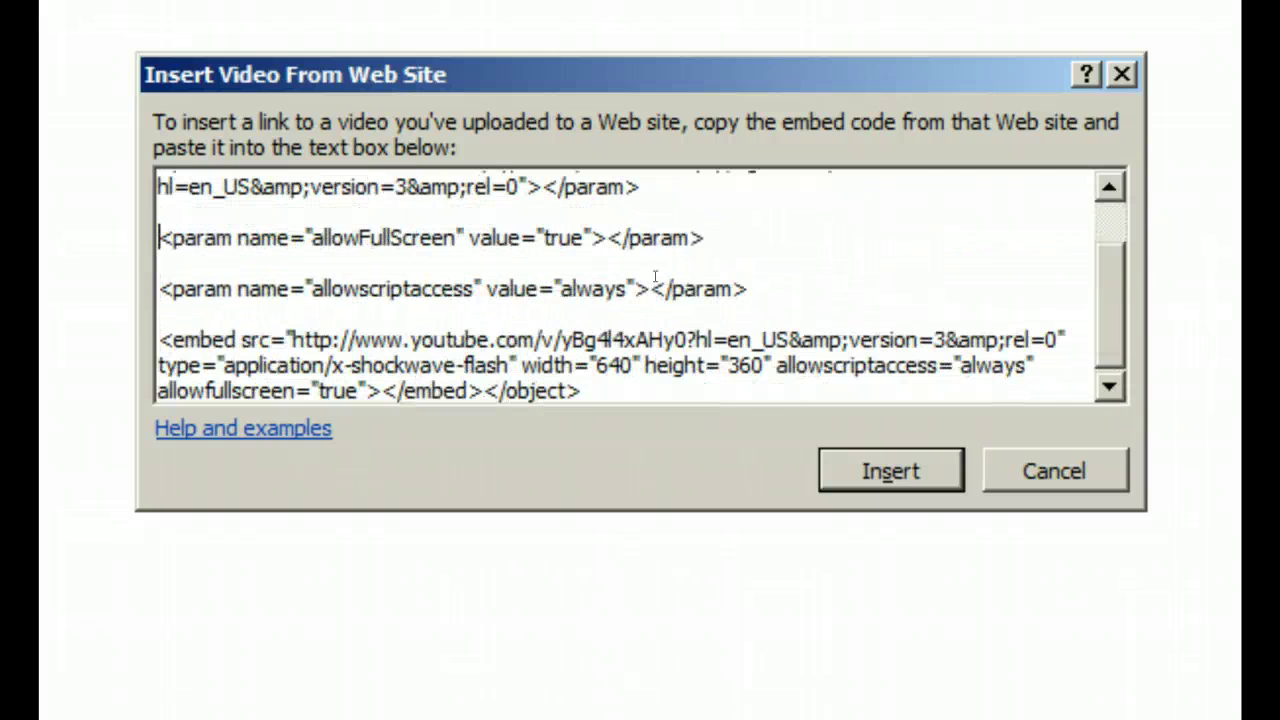
{"action": "left_click", "coordinate": [484, 390]}
{"action": "key", "text": "Return"}
{"action": "key", "text": "Return"}
{"action": "scroll", "coordinate": [329, 286], "scroll_direction": "up", "scroll_amount": 3}
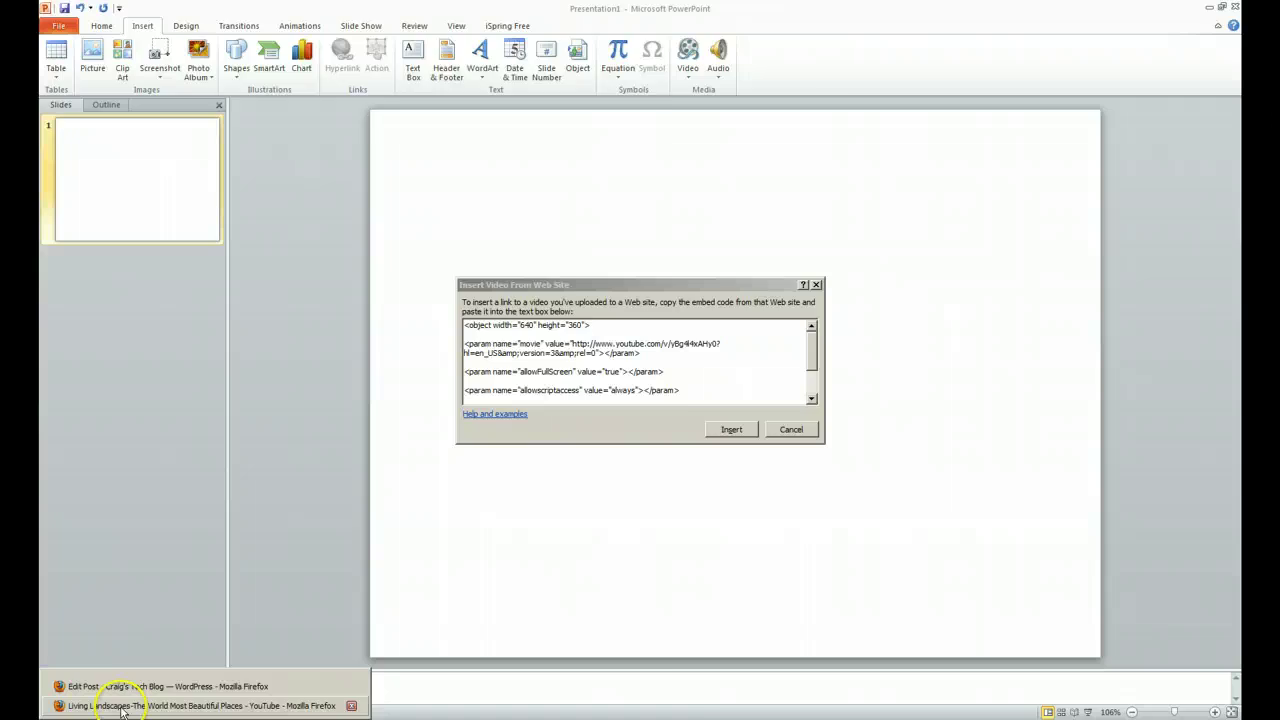
Step: Check the video's share link in Firefox, and remove "?hl=en_US&amp;version=3&amp;rel=0" from the movie param's URL in the PowerPoint embed code
{"action": "left_click", "coordinate": [122, 706]}
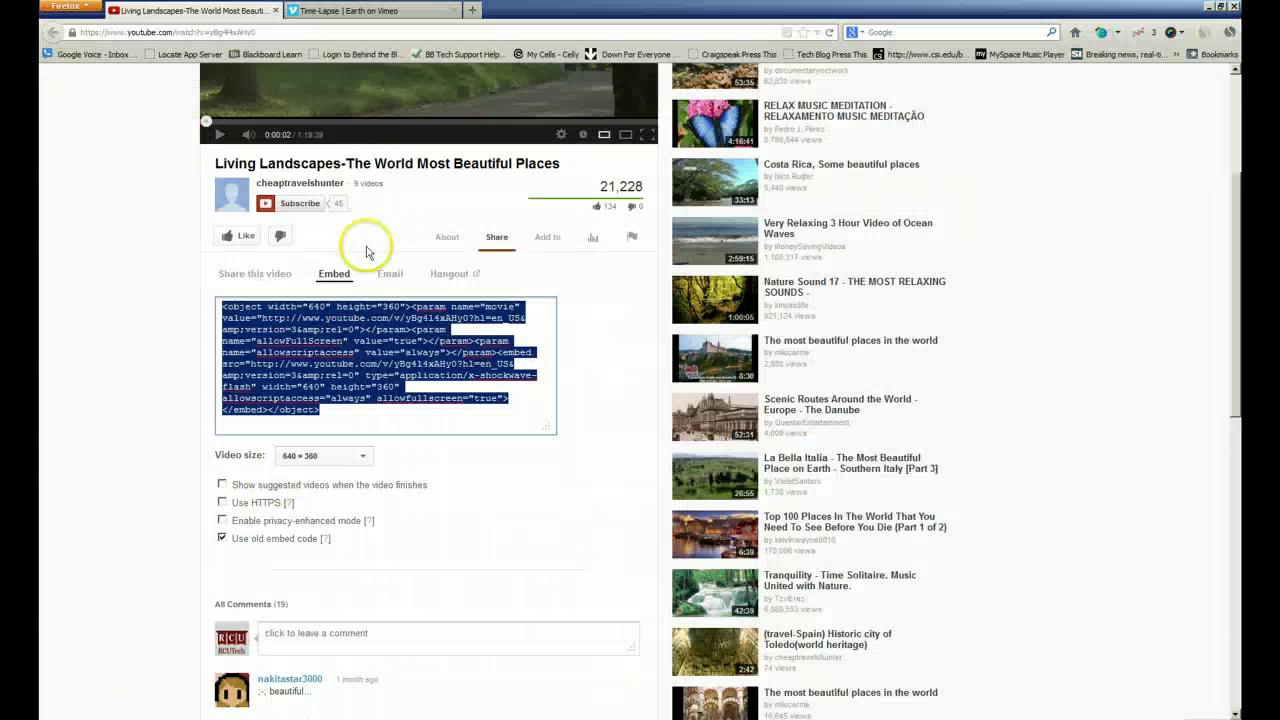
{"action": "left_click", "coordinate": [273, 278]}
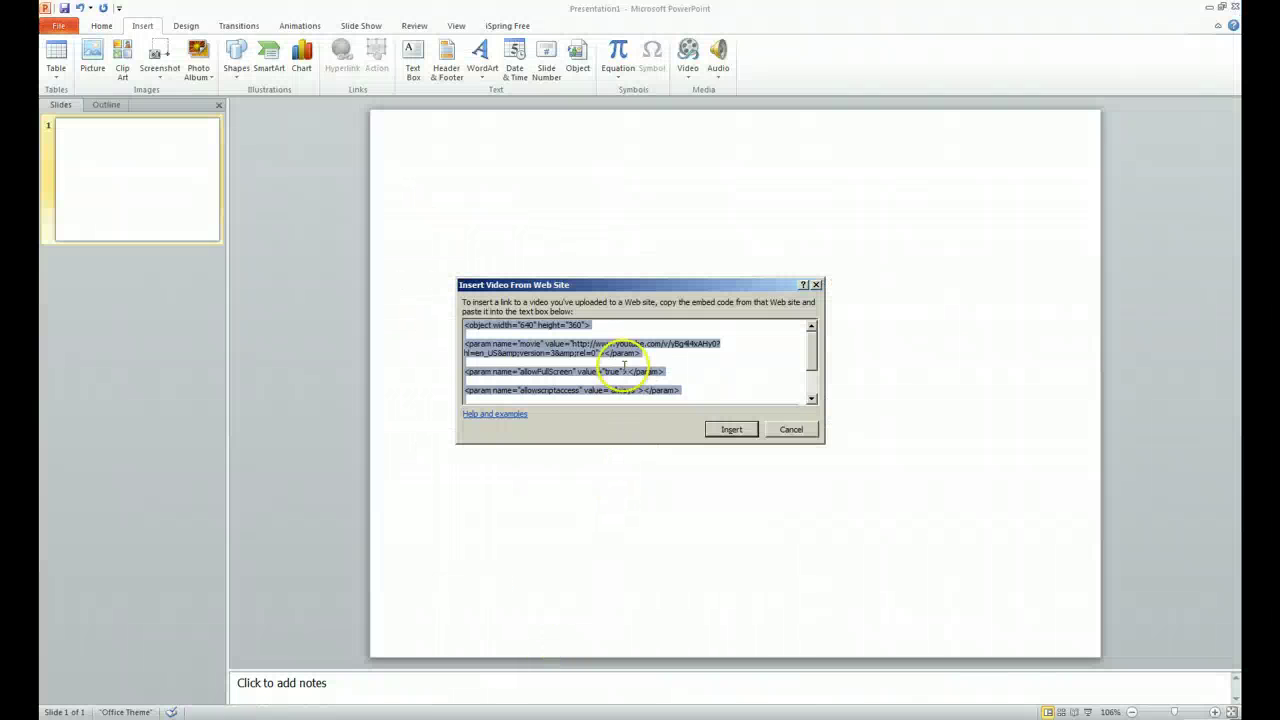
{"action": "left_click", "coordinate": [622, 338]}
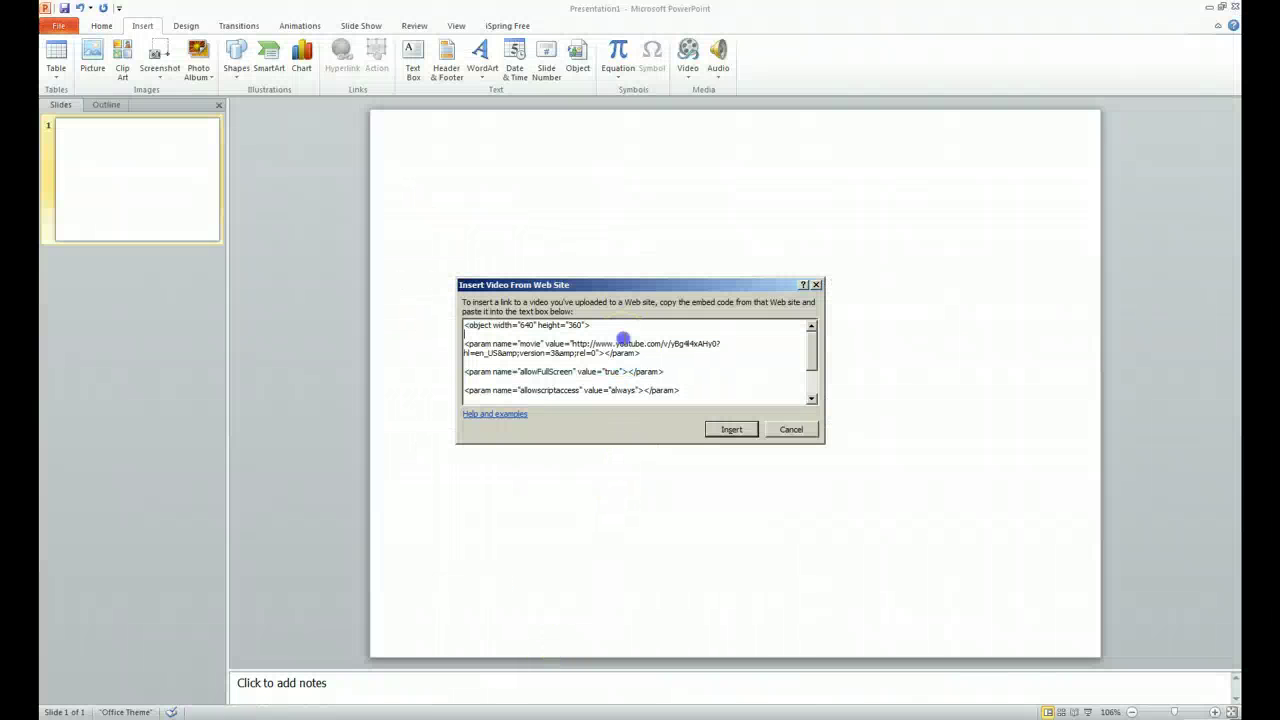
{"action": "left_click", "coordinate": [717, 343]}
{"action": "left_click_drag", "start_coordinate": [717, 343], "coordinate": [666, 352]}
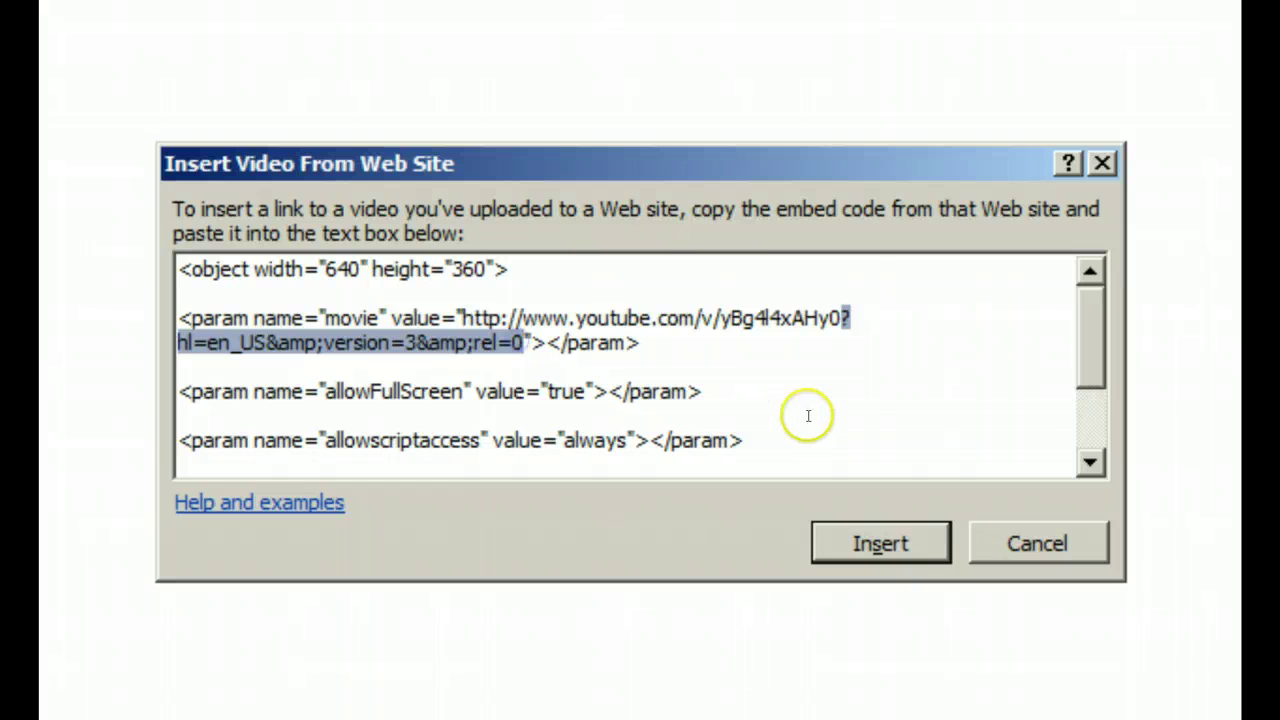
{"action": "key", "text": "Delete"}
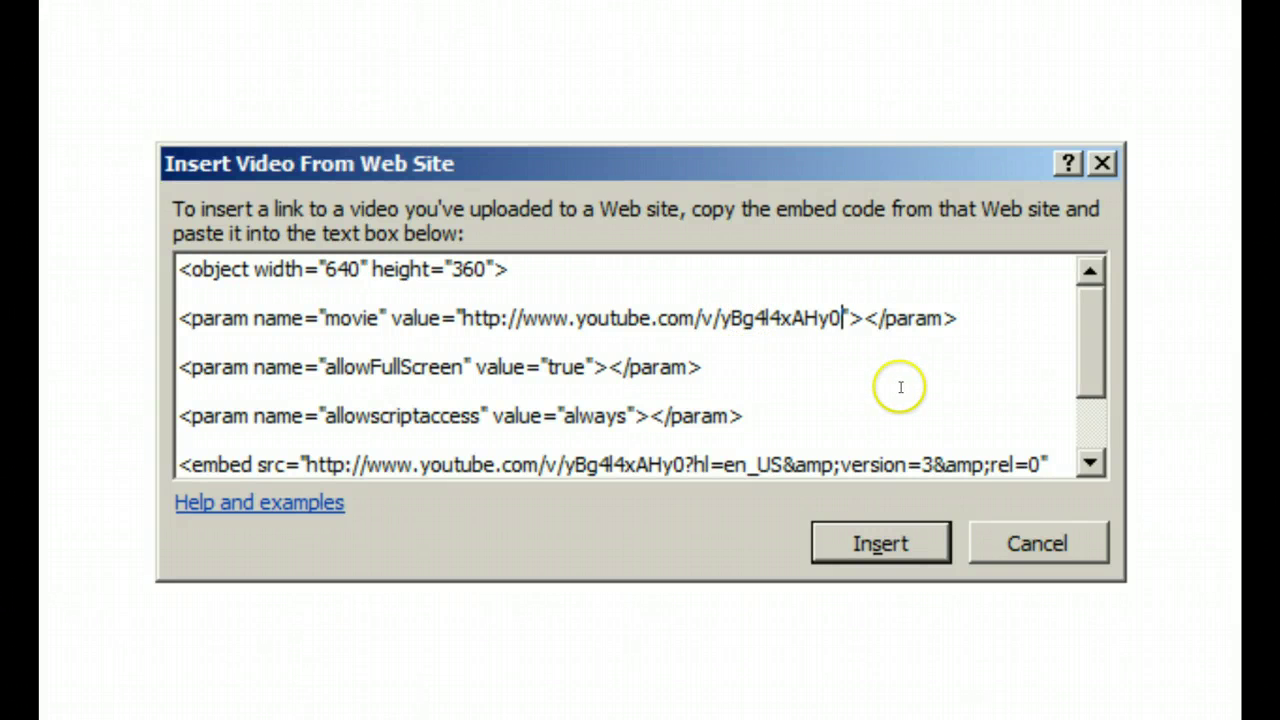
Step: Remove "?hl=en_US&amp;version=3&amp;rel=0" from the embed tag's src URL
{"action": "scroll", "coordinate": [904, 387], "scroll_direction": "down", "scroll_amount": 2}
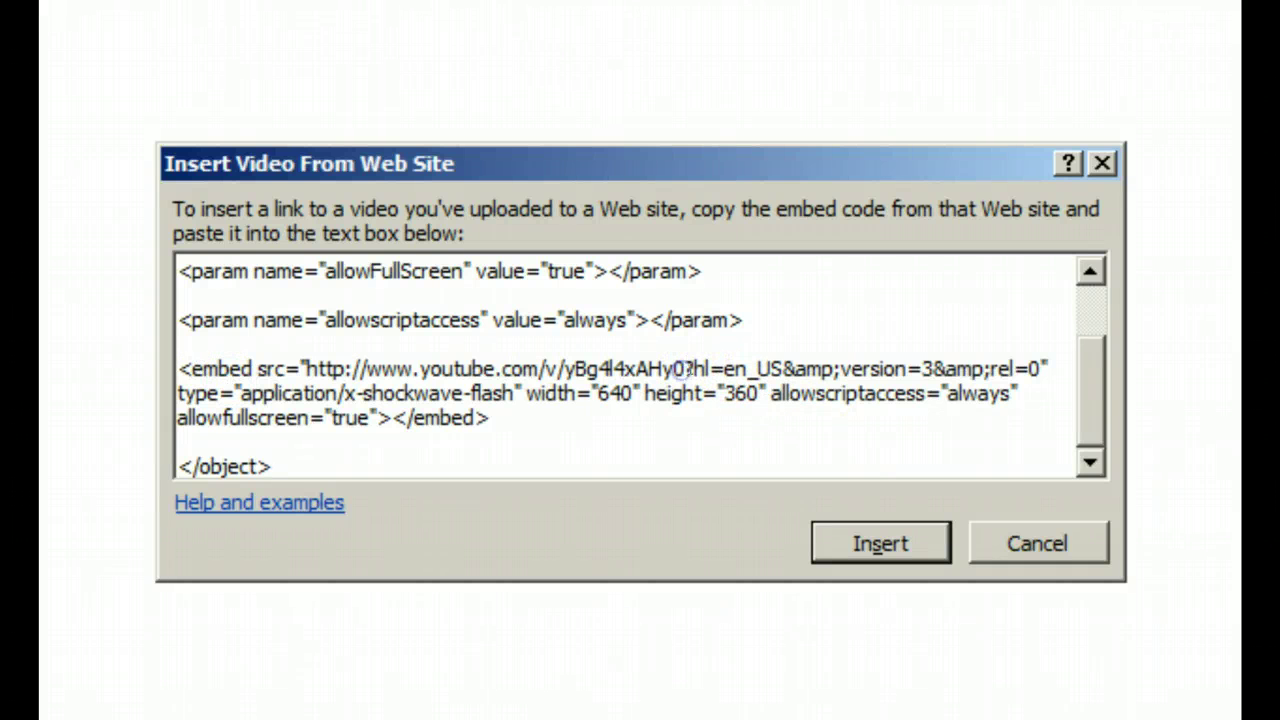
{"action": "left_click_drag", "start_coordinate": [687, 368], "coordinate": [1013, 371]}
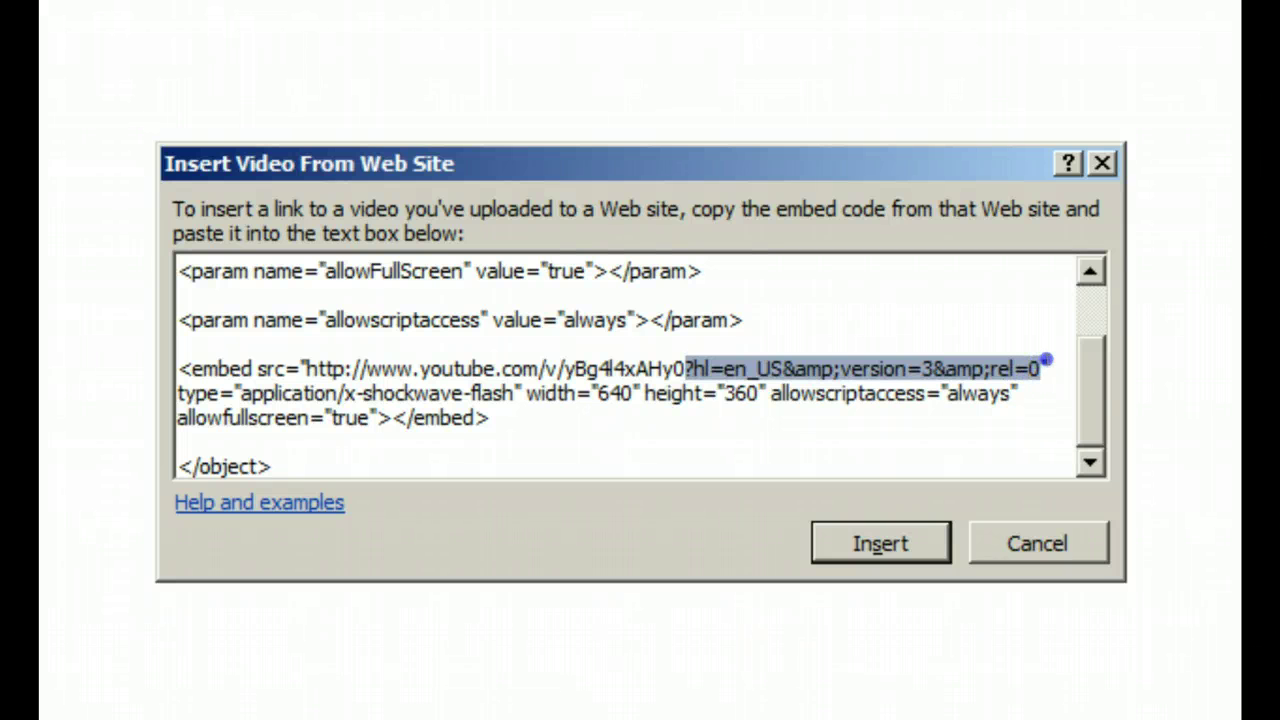
{"action": "key", "text": "Delete"}
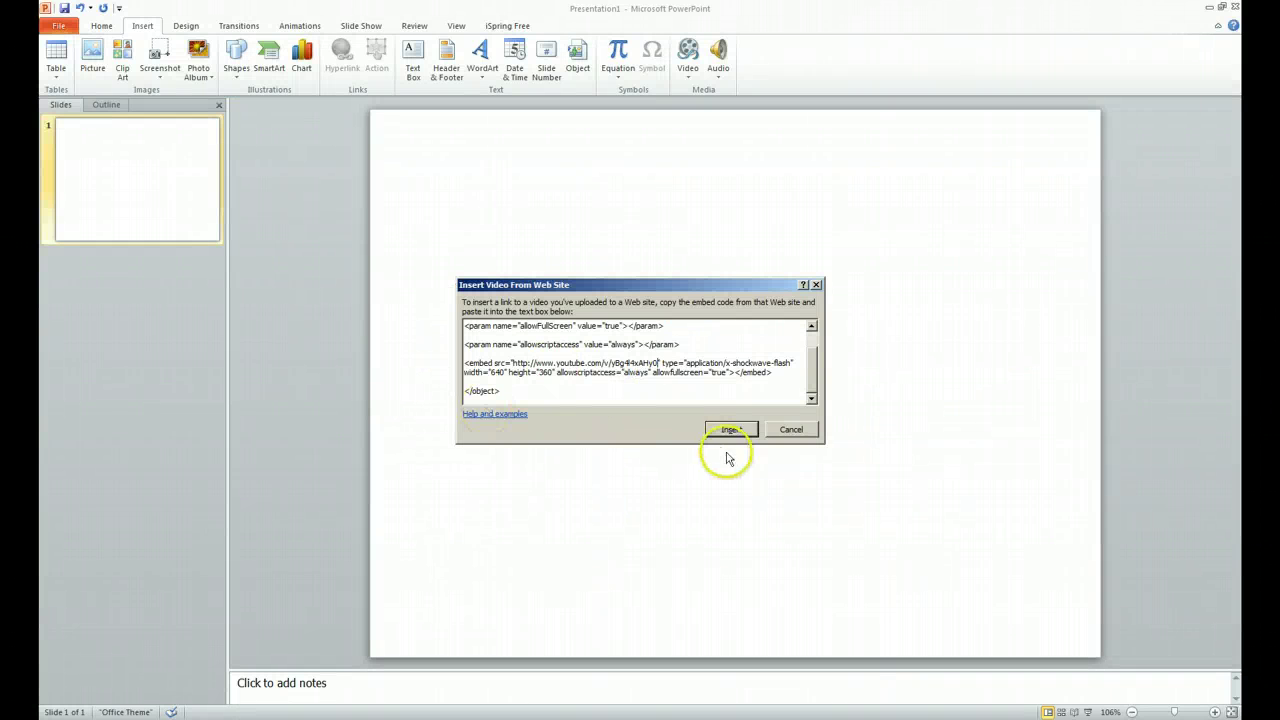
Step: Insert the video with the edited embed code, play it on the slide and pause it
{"action": "left_click", "coordinate": [729, 428]}
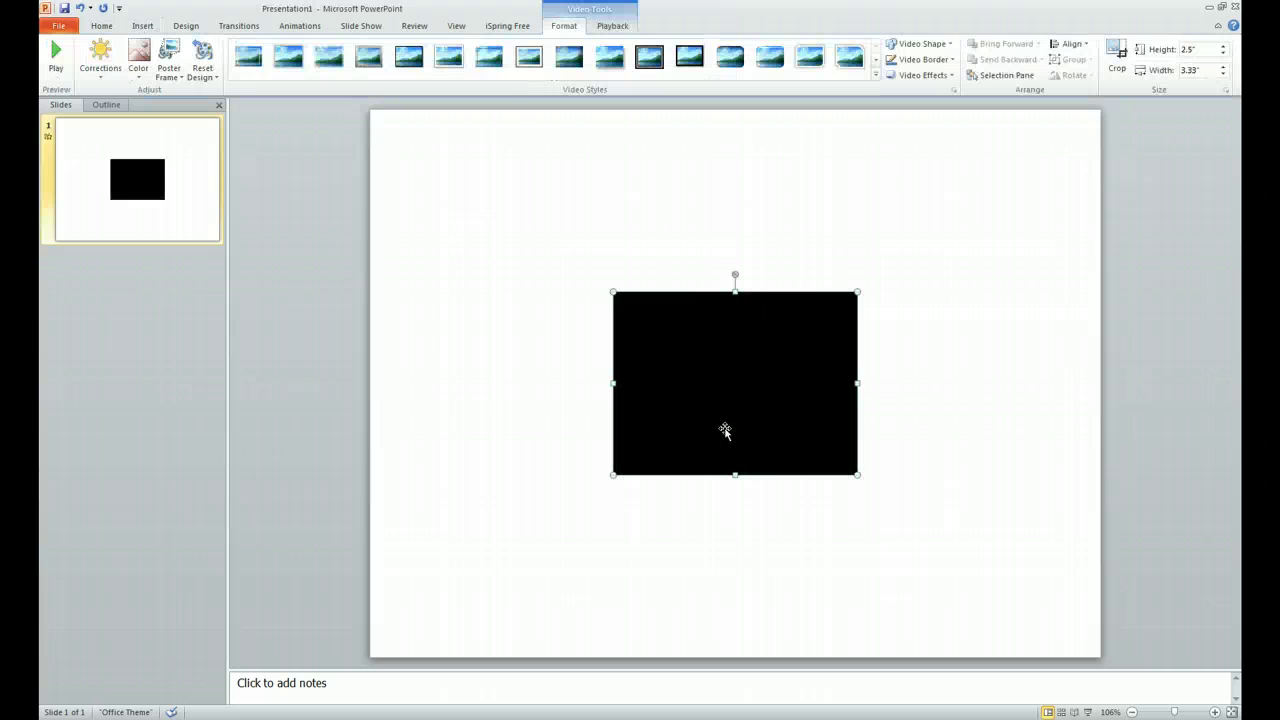
{"action": "left_click", "coordinate": [57, 58]}
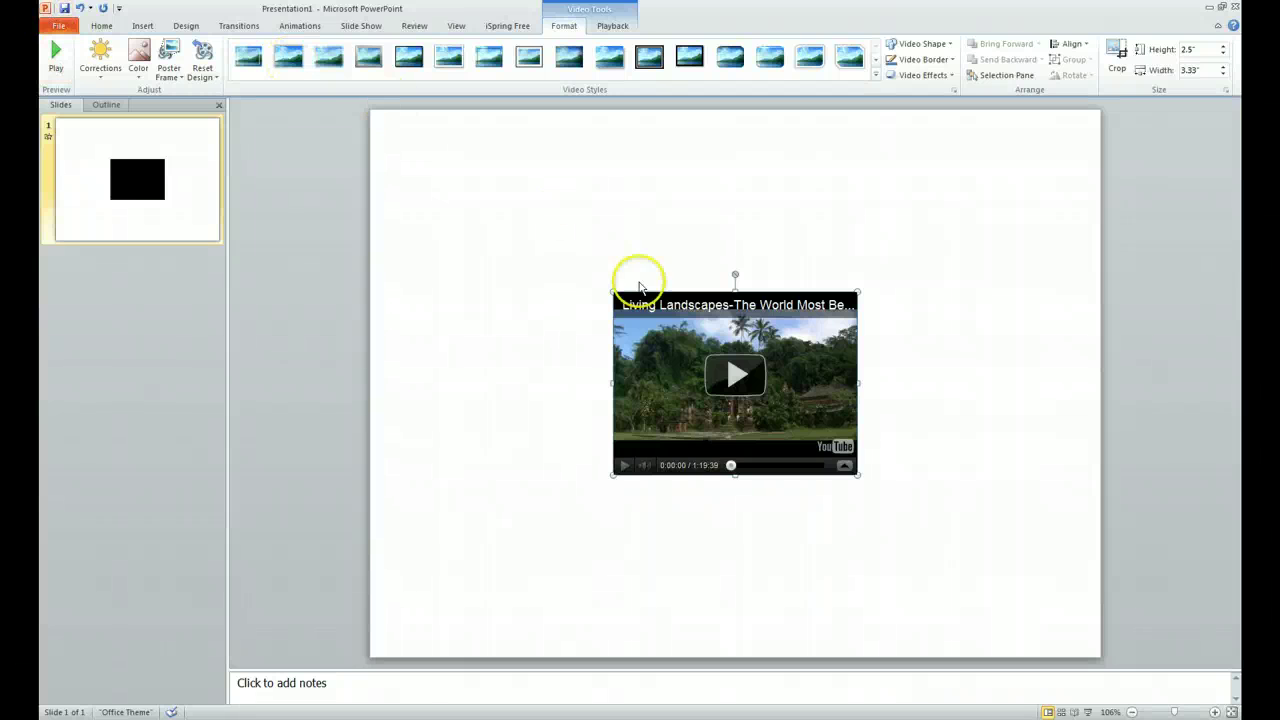
{"action": "left_click", "coordinate": [731, 374]}
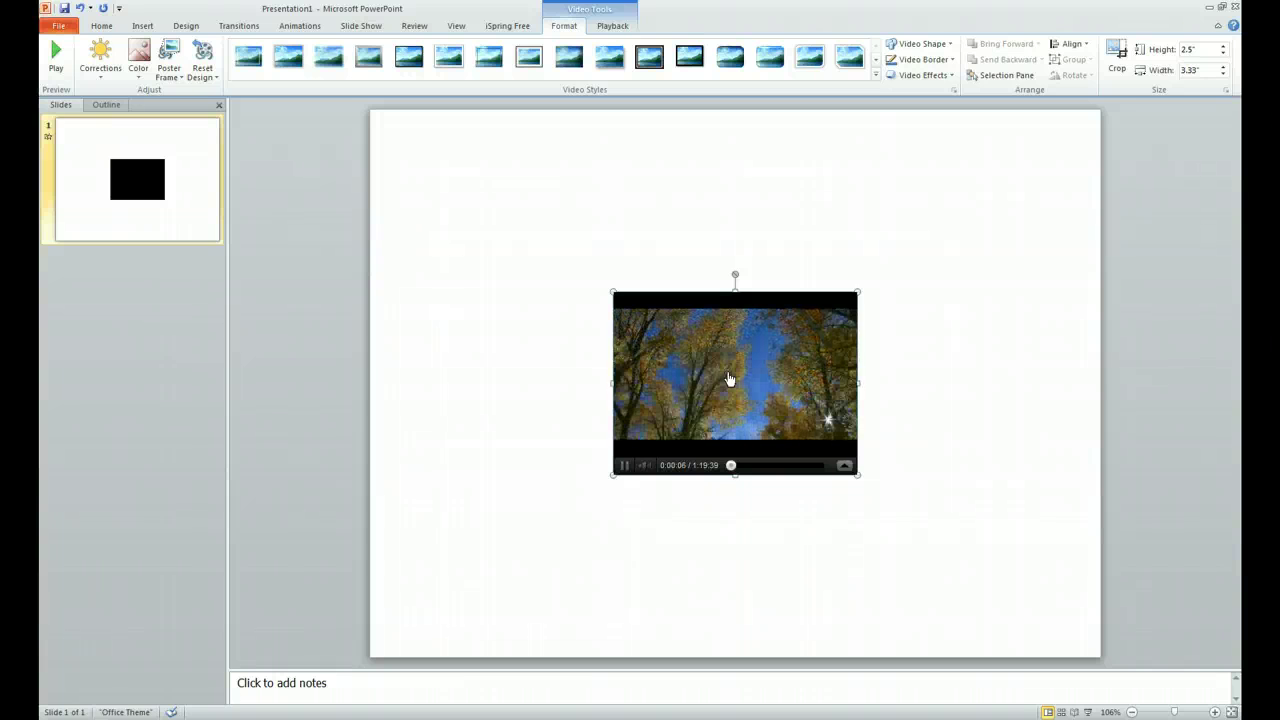
{"action": "left_click", "coordinate": [630, 467]}
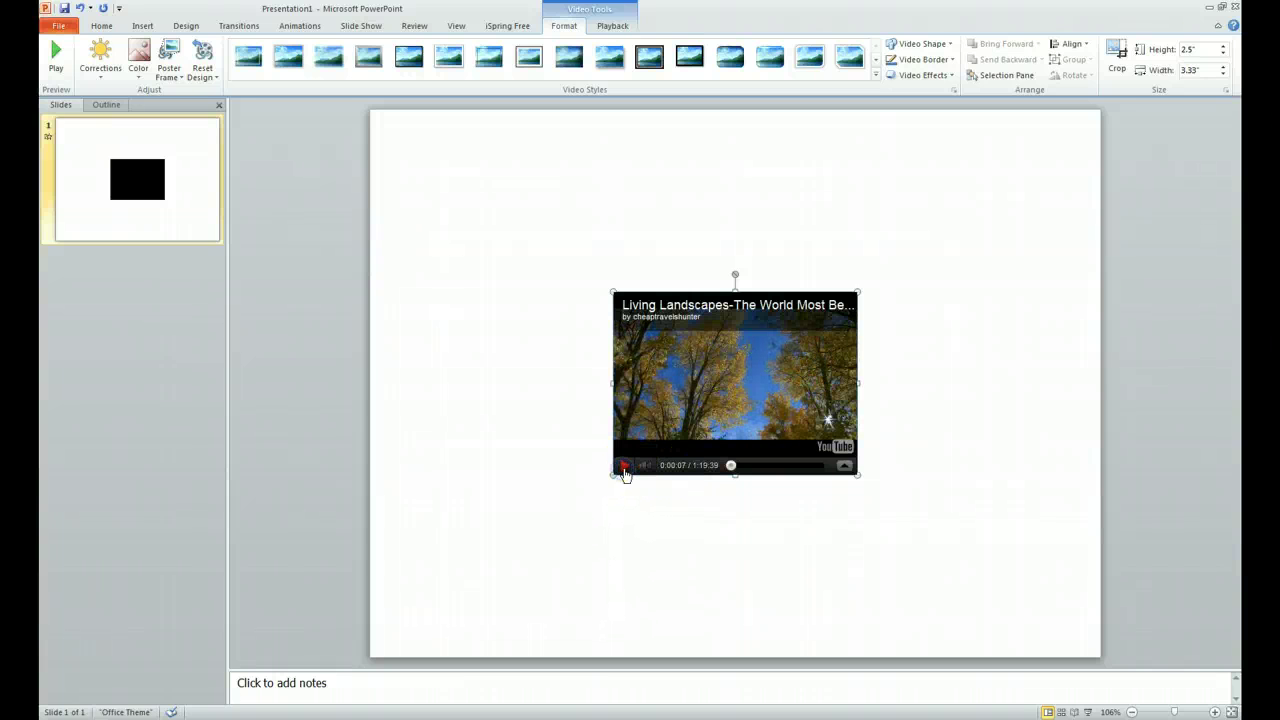